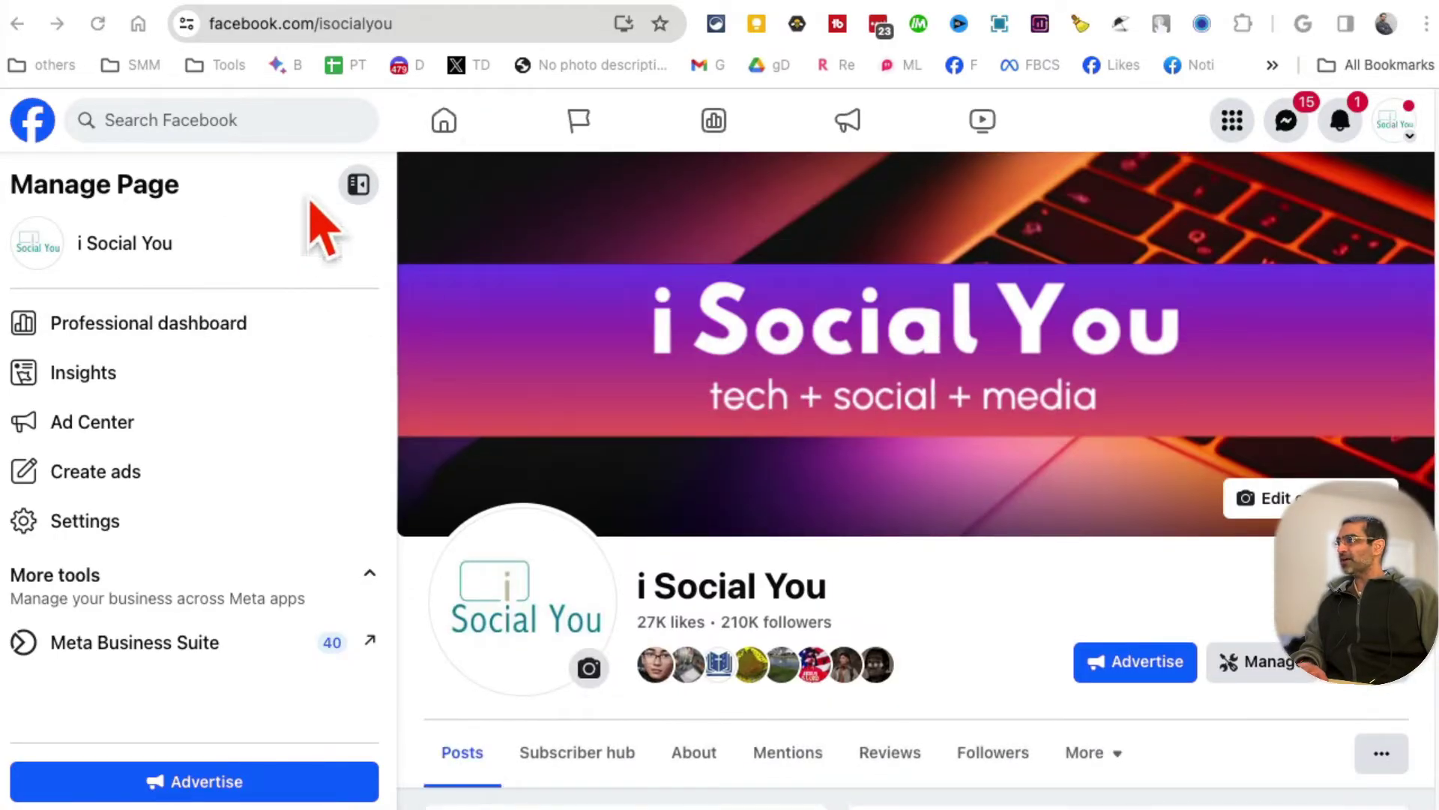
# Step: Scroll the i Social You Page past the intro and Photos to its latest post with 43 reactions
pyautogui.scroll(-10, 787, 472)
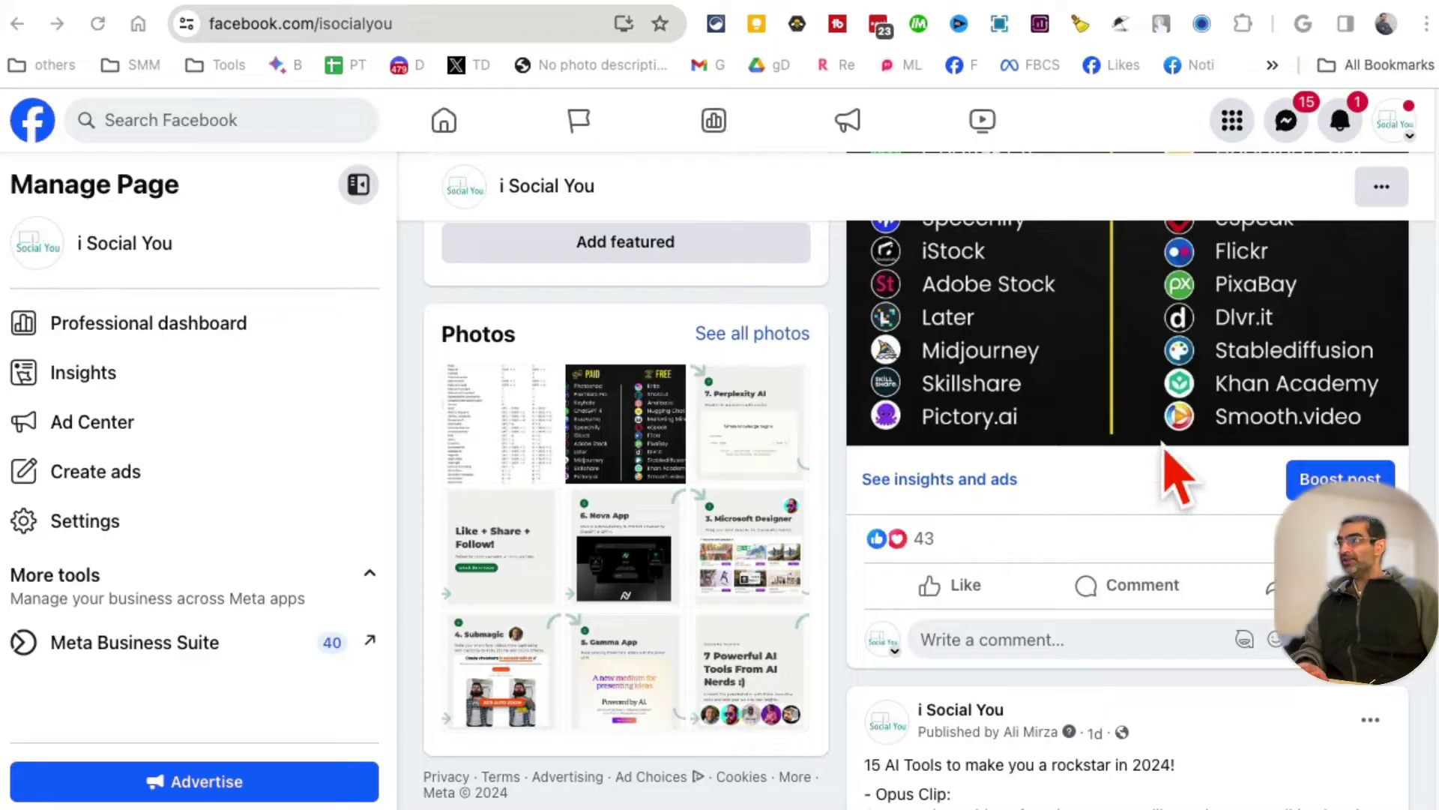
# Step: Check the Notifications list for the limited-ability-to-earn alert, then return to the Page header
pyautogui.click(1341, 120)
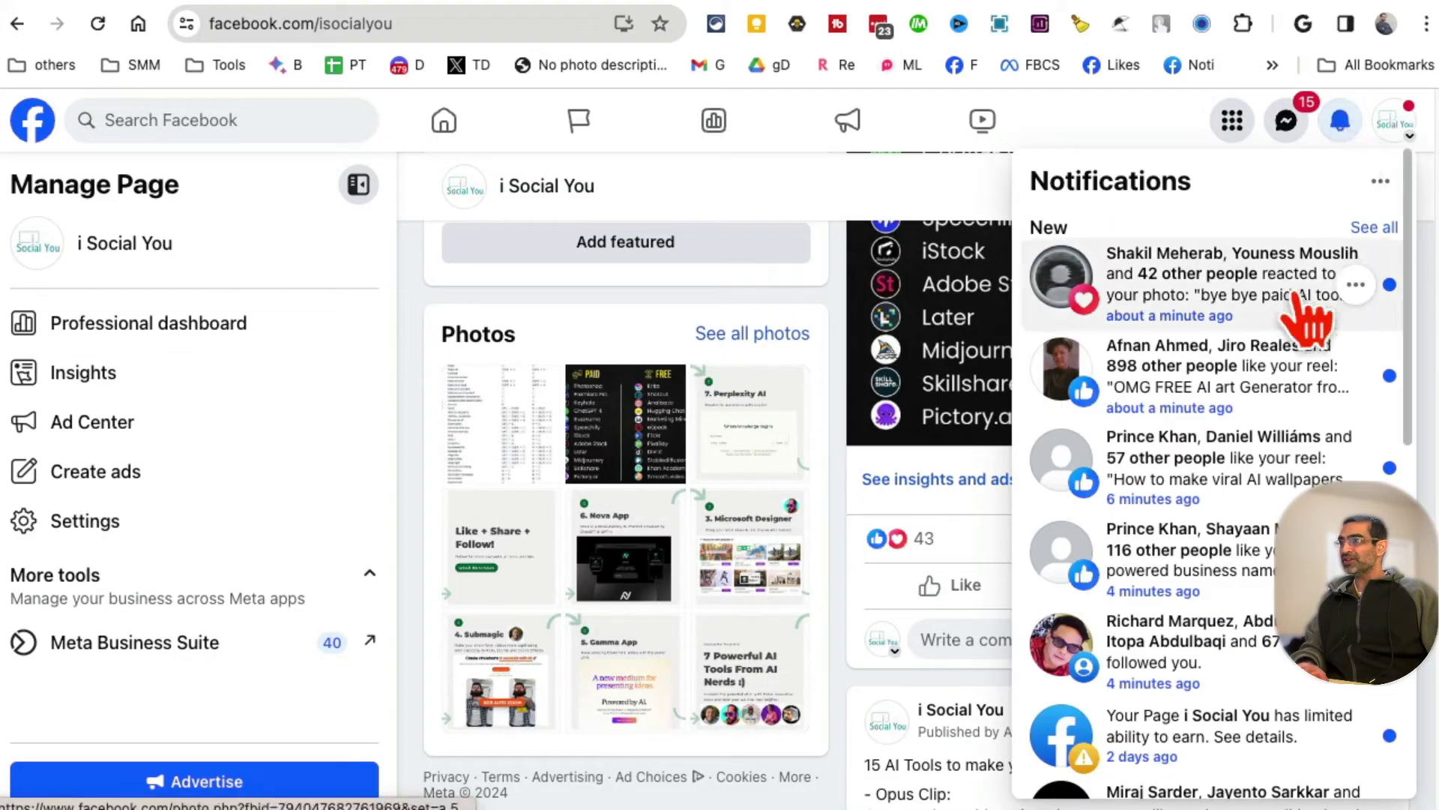
pyautogui.scroll(-3, 1294, 447)
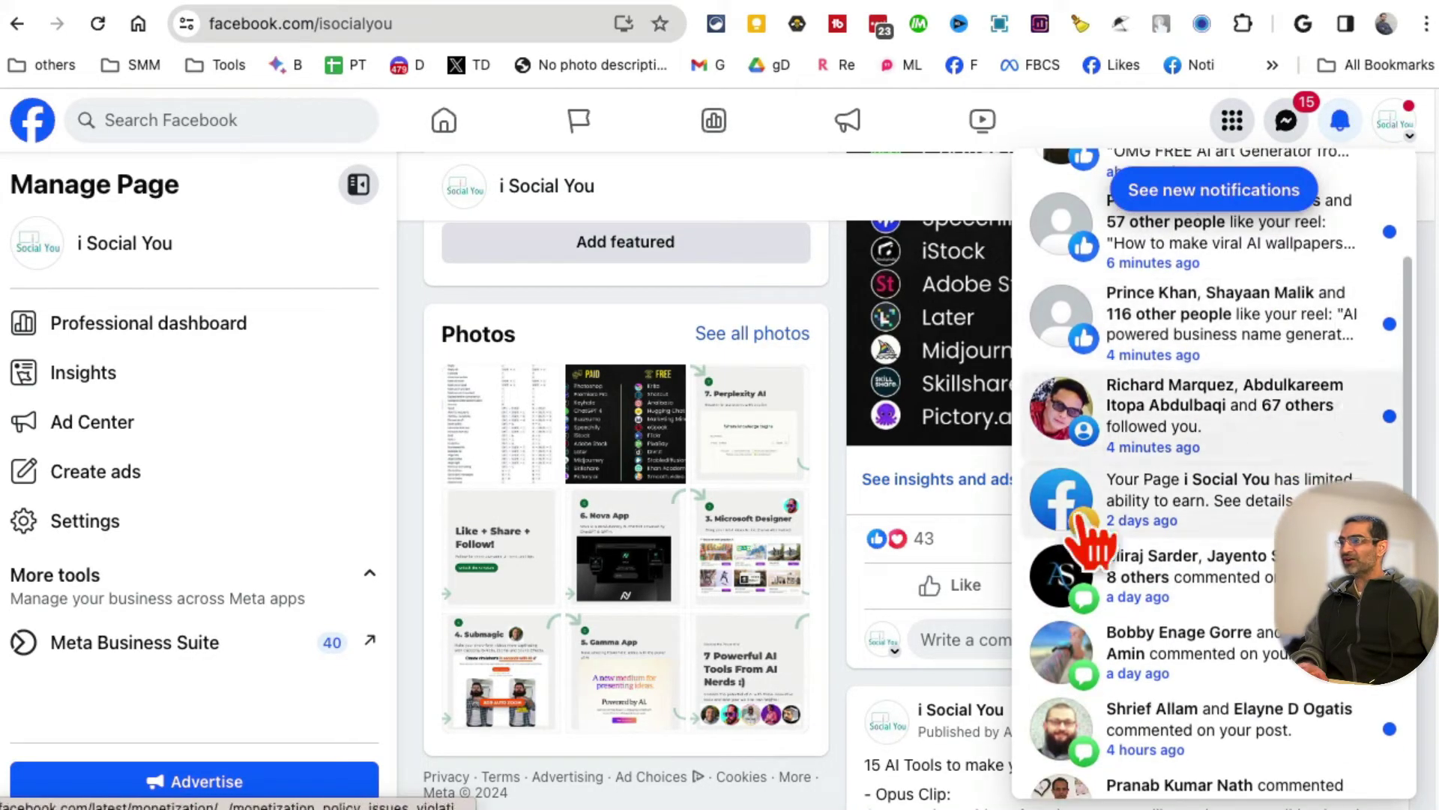
pyautogui.scroll(-2, 1206, 517)
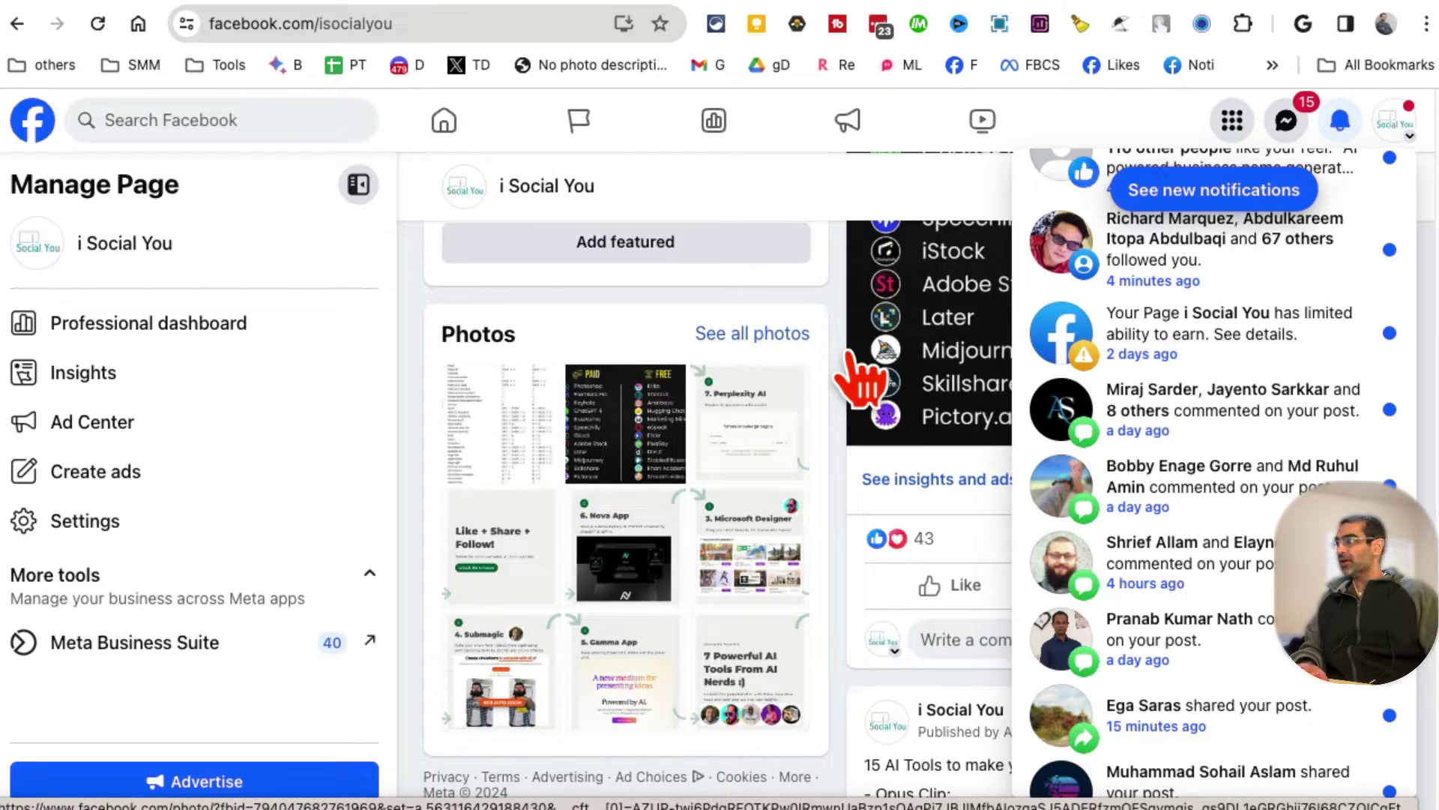
pyautogui.click(418, 305)
pyautogui.scroll(10, 722, 385)
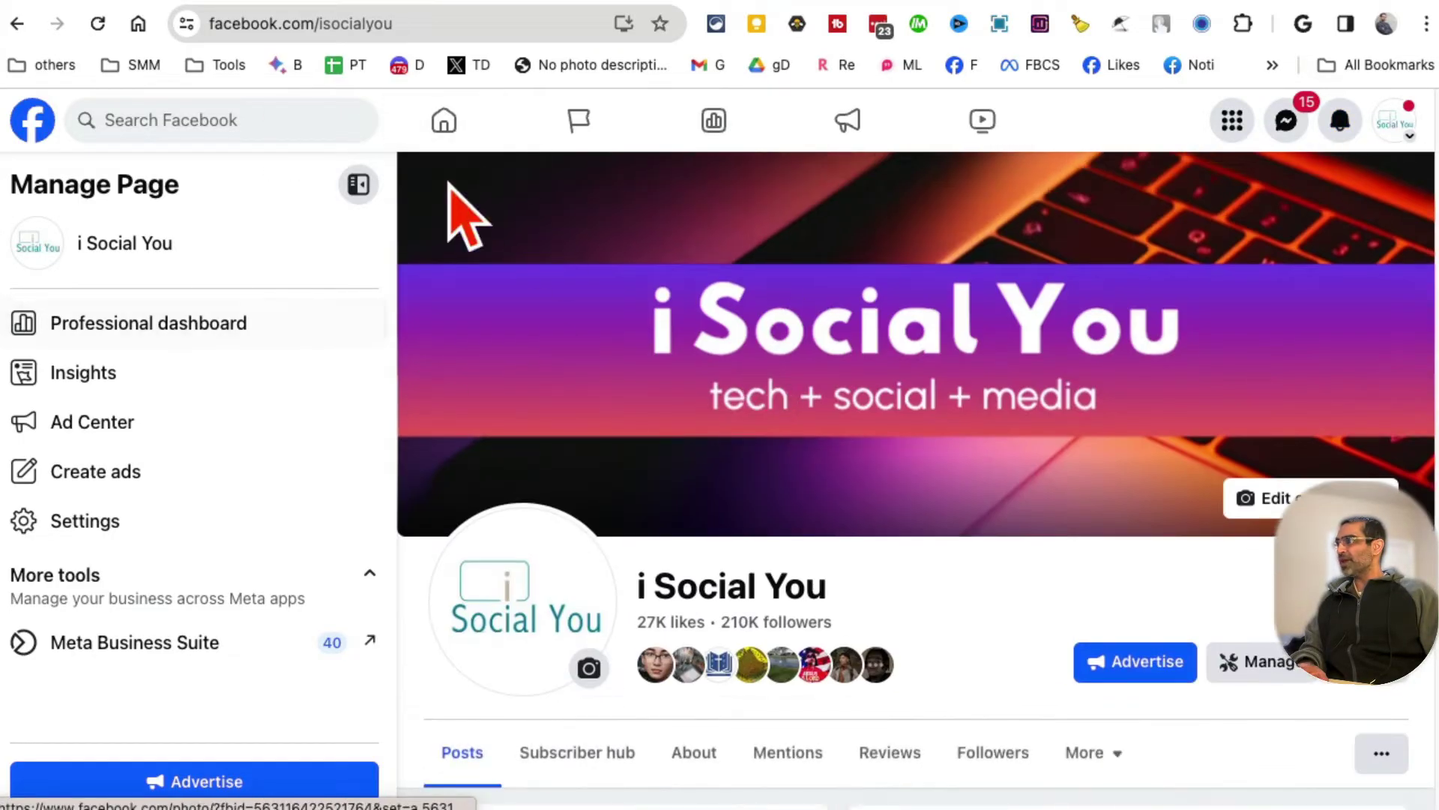
pyautogui.click(1396, 126)
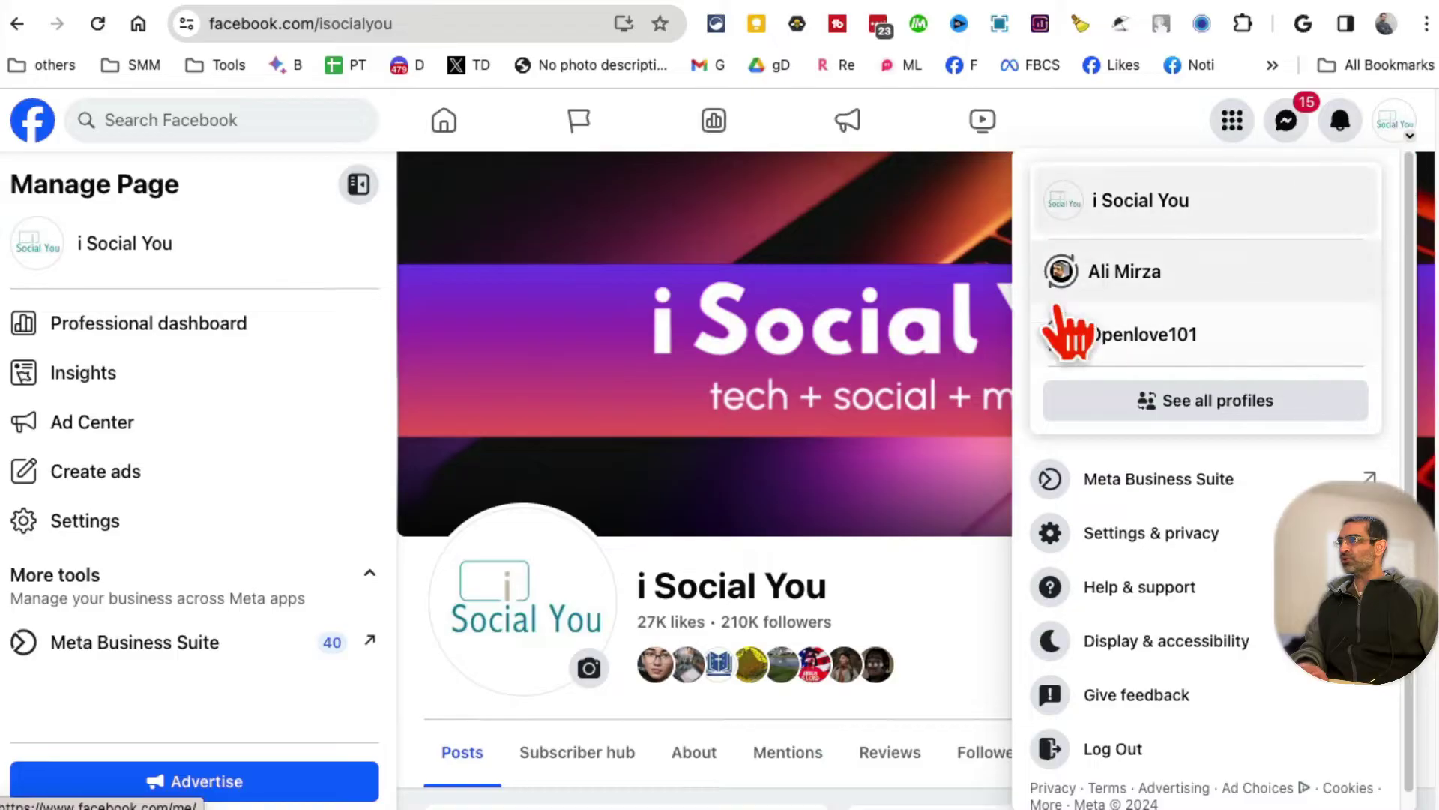
pyautogui.click(1042, 143)
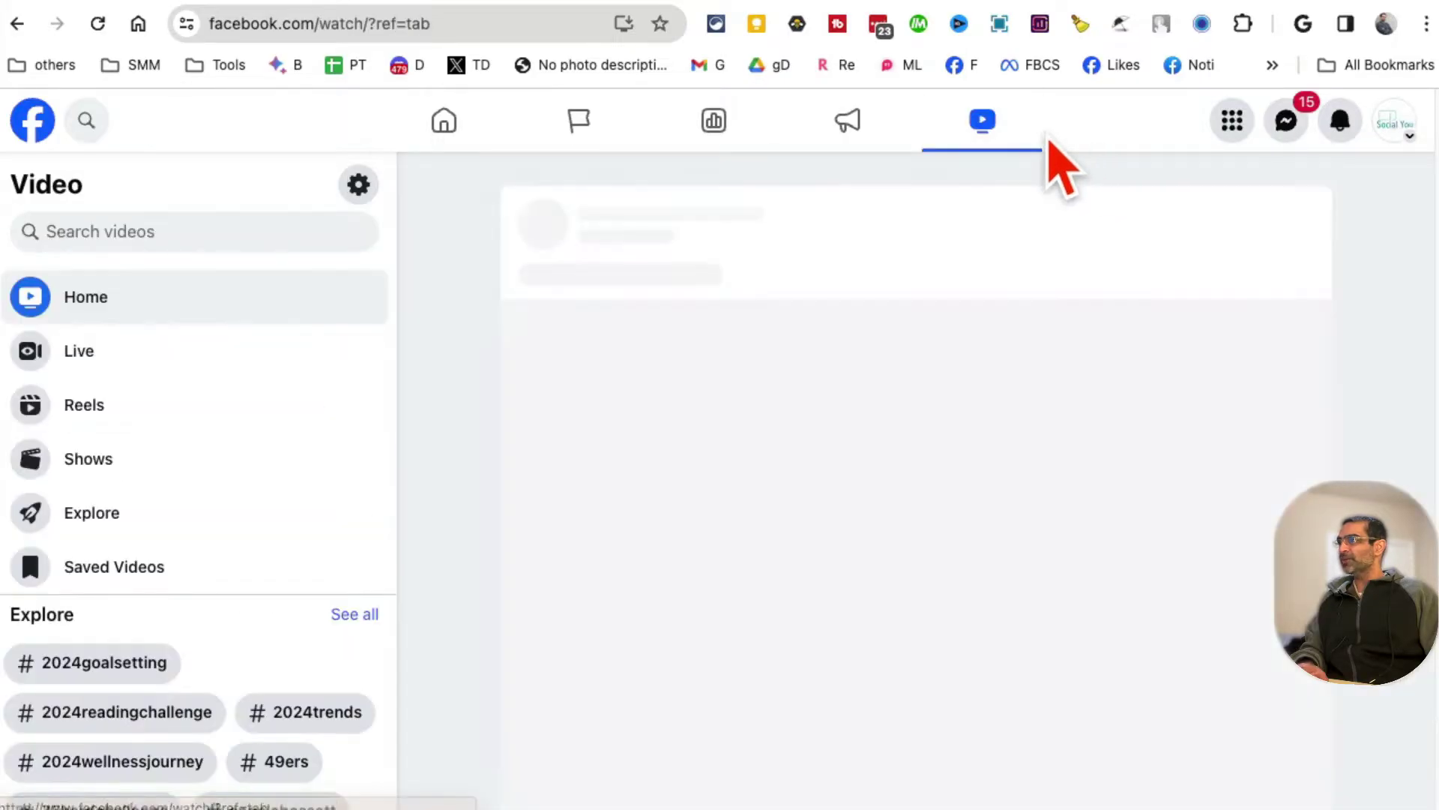
pyautogui.click(443, 129)
pyautogui.click(85, 195)
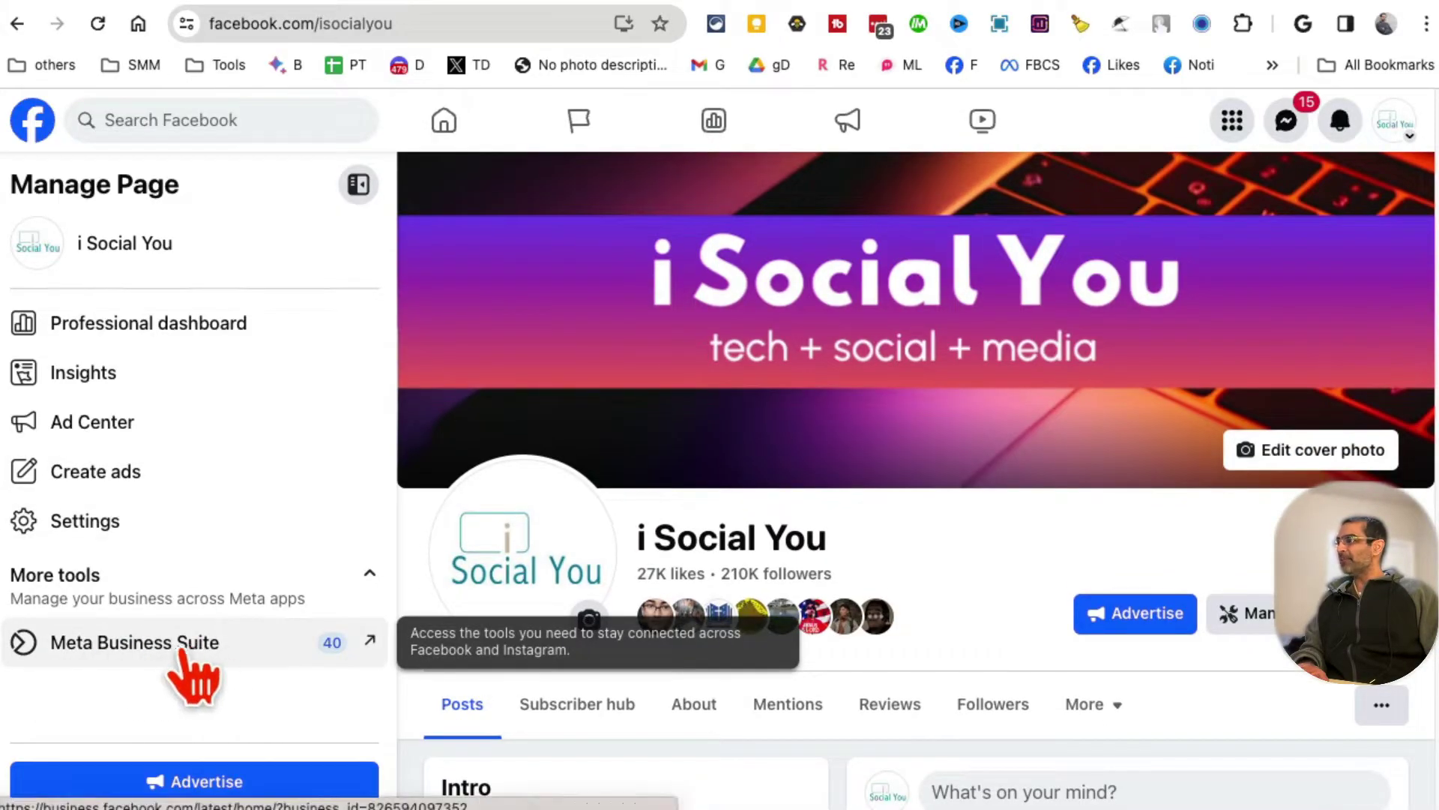
# Step: Go to Meta Business Suite's Monetization overview, showing restricted monetization and $0.00 in-stream earnings
pyautogui.click(160, 659)
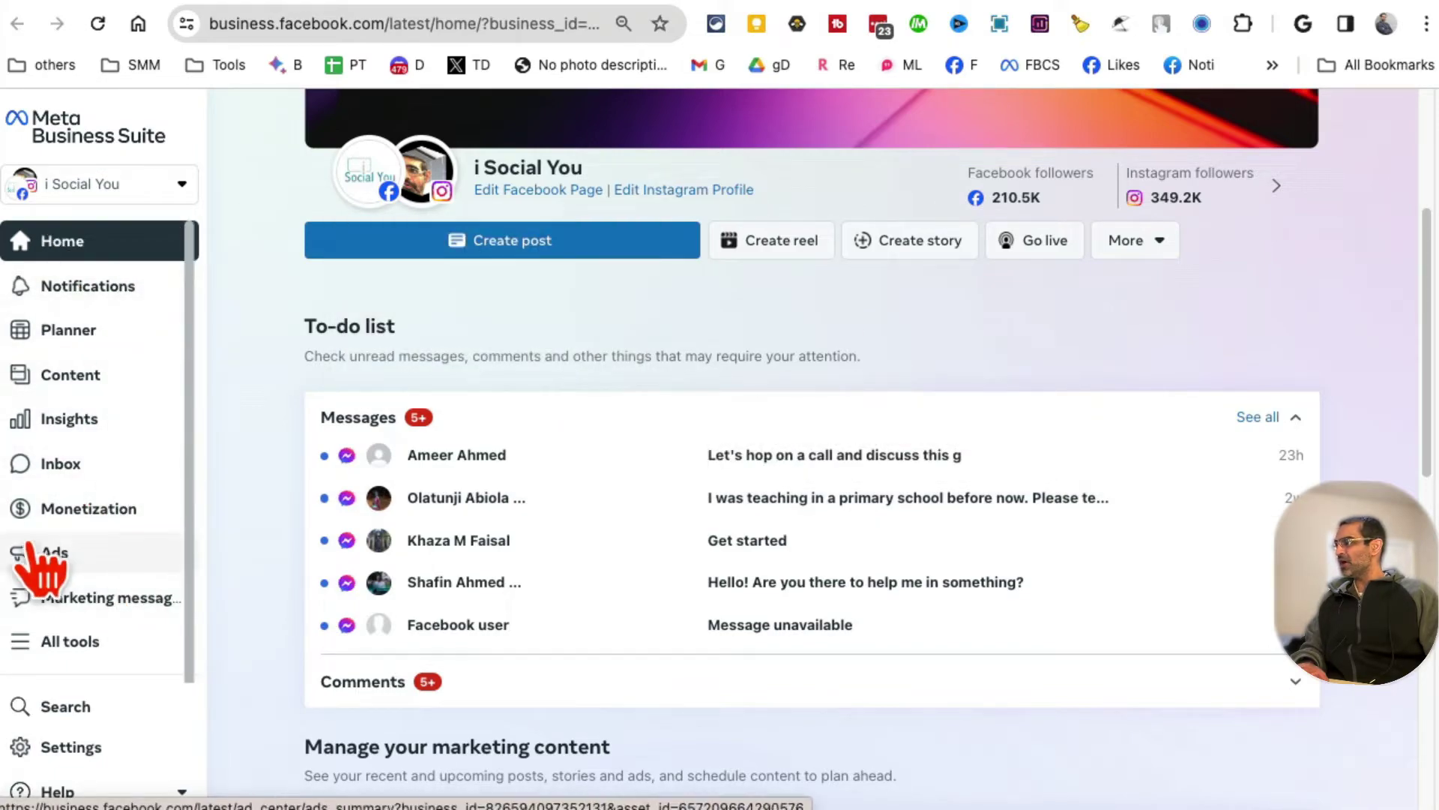
pyautogui.click(88, 508)
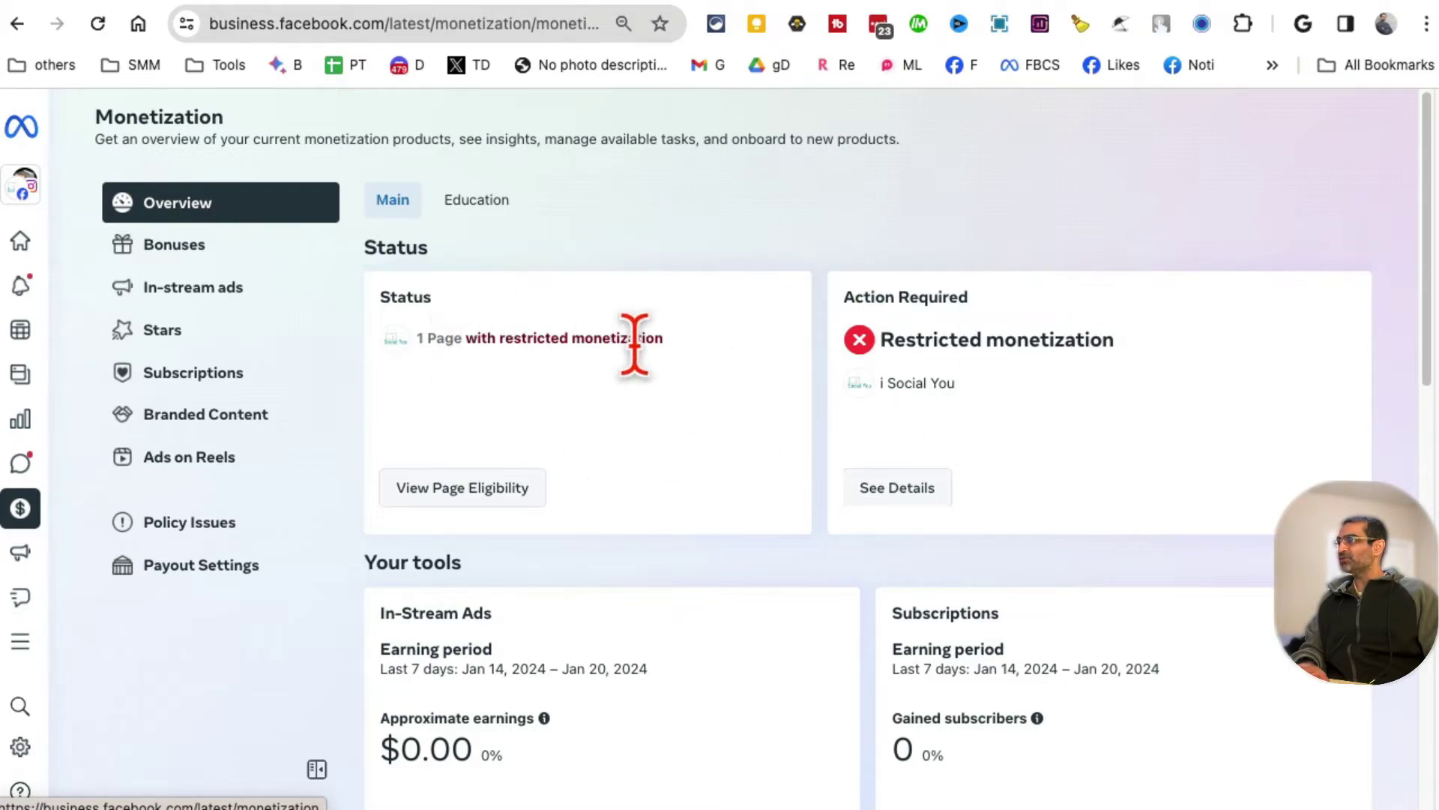
pyautogui.moveTo(679, 352); pyautogui.dragTo(472, 339)
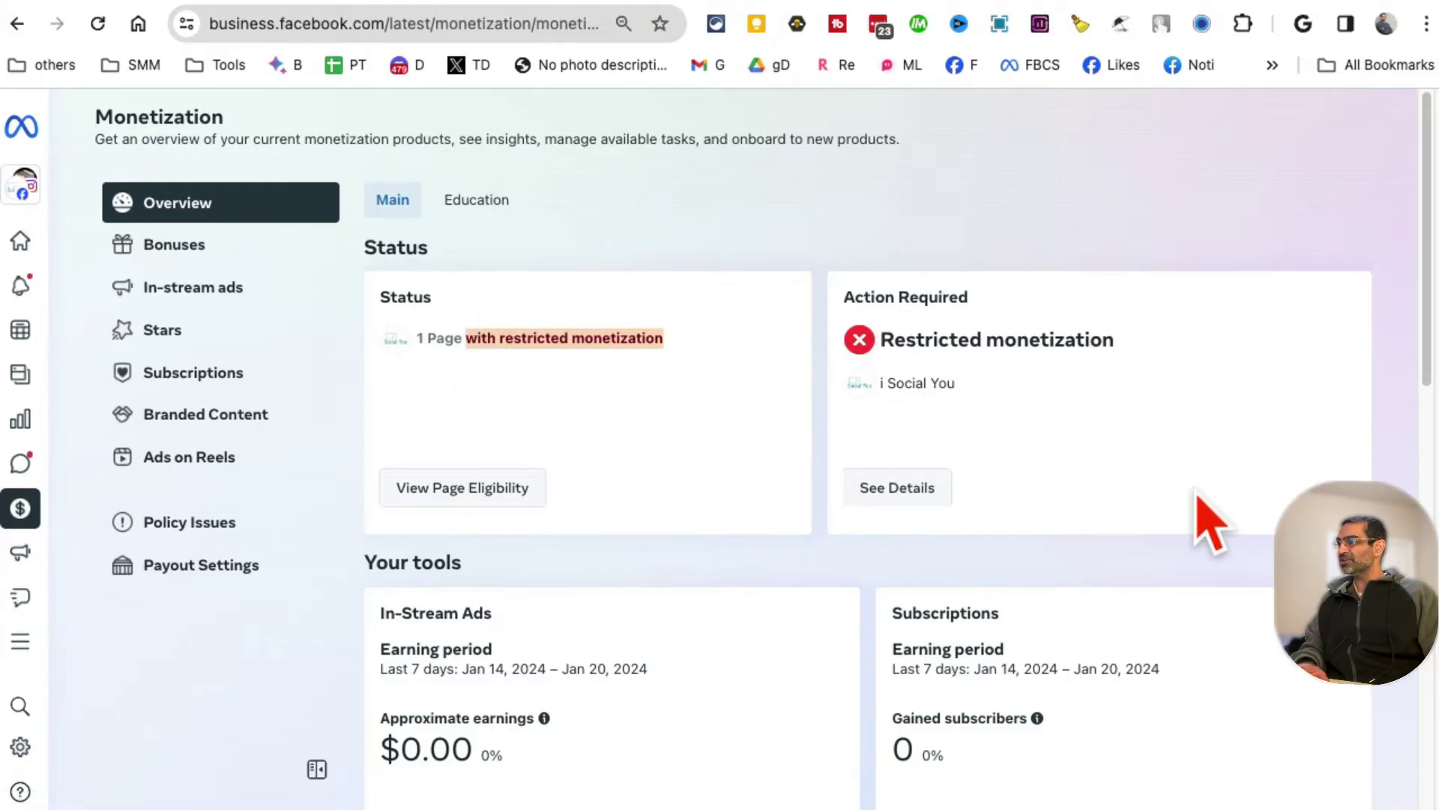
pyautogui.scroll(-13, 1199, 521)
pyautogui.scroll(8, 1102, 521)
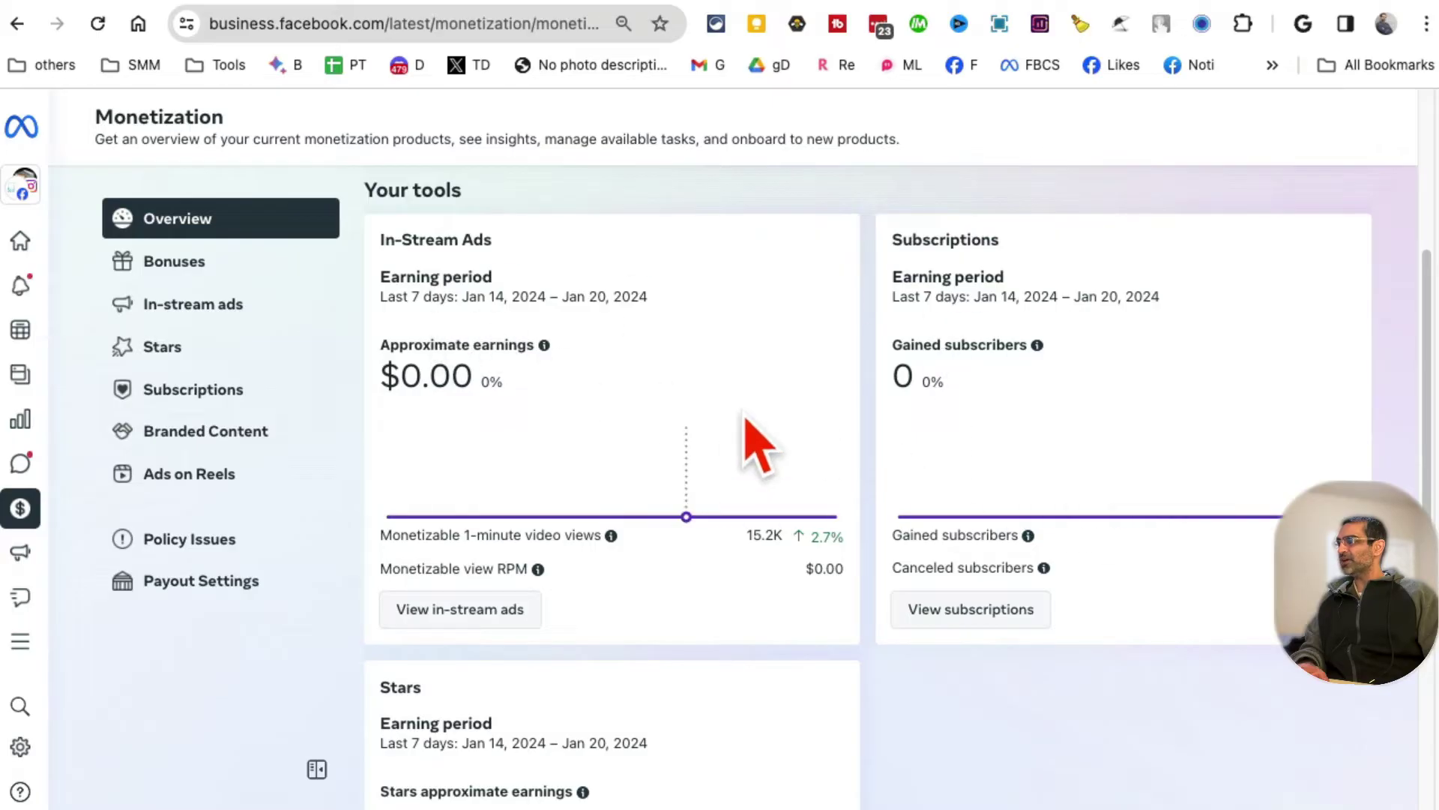
pyautogui.scroll(5, 941, 615)
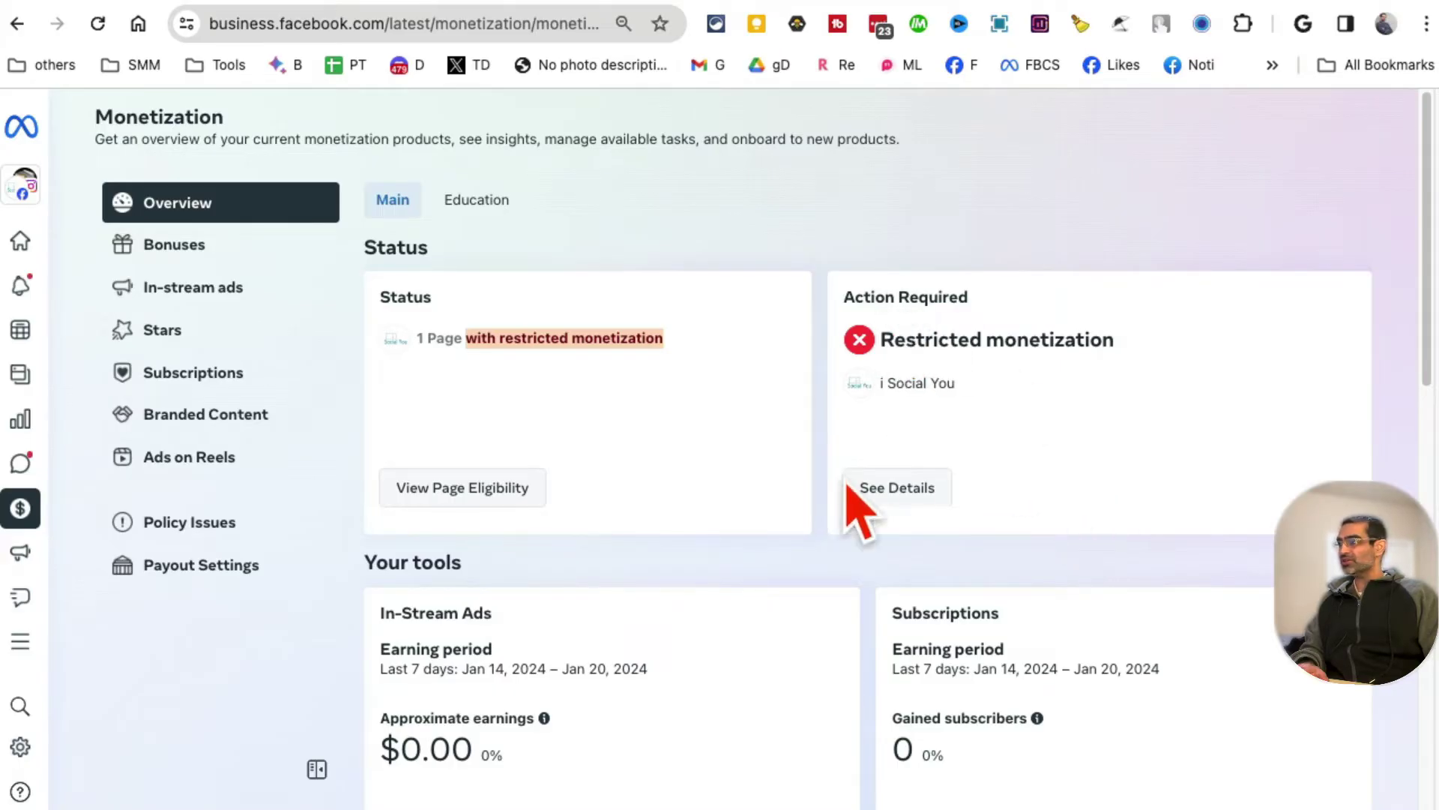
# Step: Open the restricted monetization details and highlight the Ineligible country heading
pyautogui.click(907, 491)
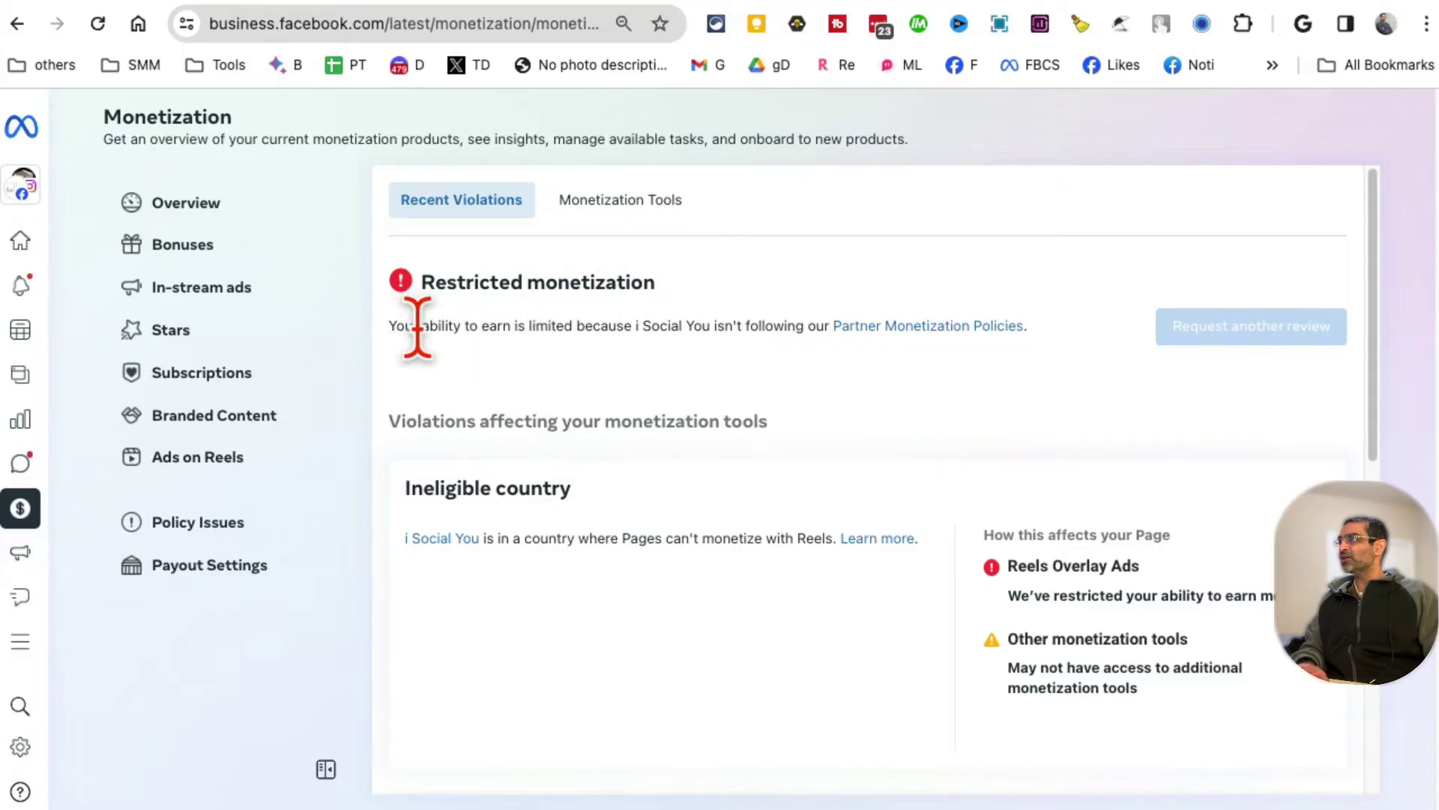
pyautogui.moveTo(438, 326); pyautogui.dragTo(709, 326)
pyautogui.scroll(-4, 845, 459)
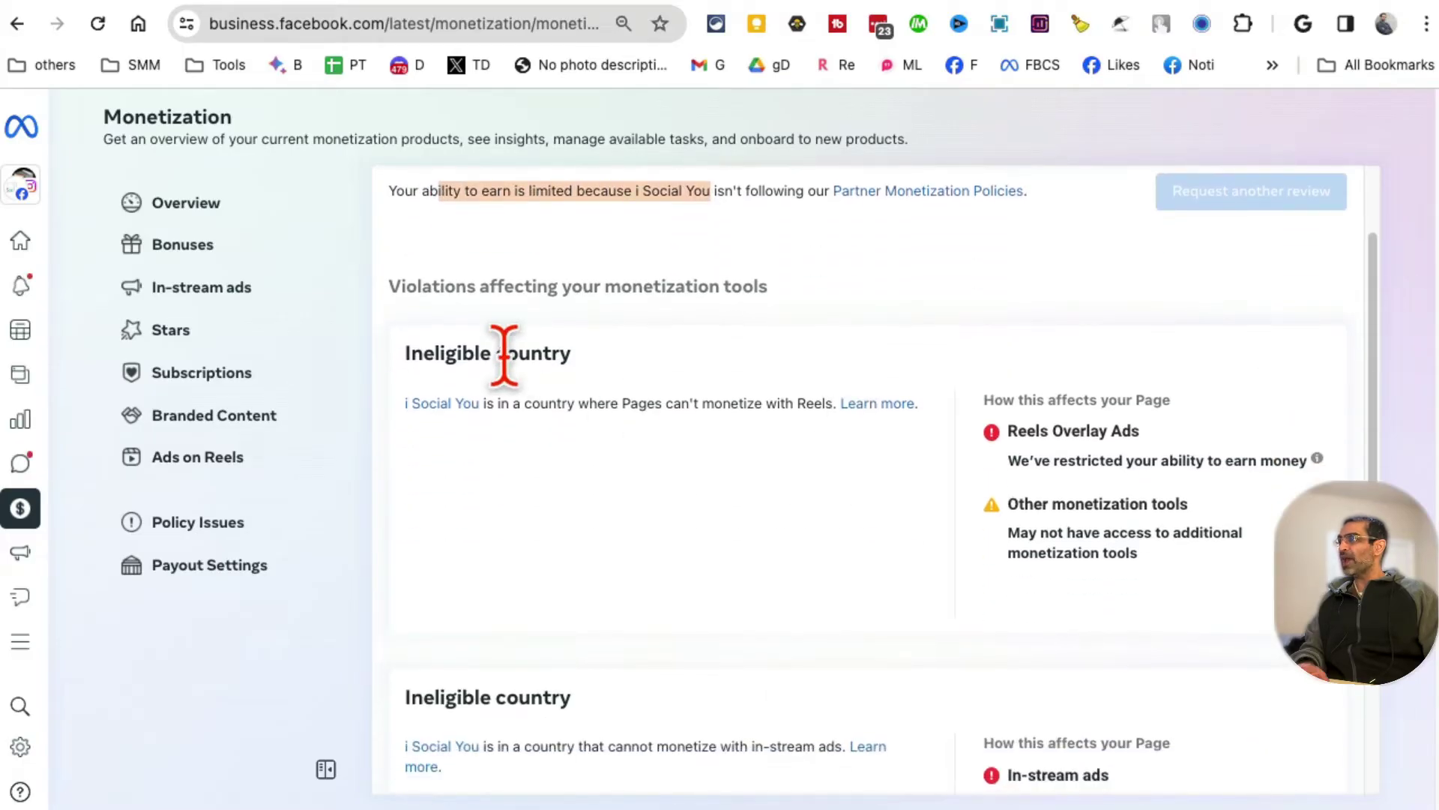
pyautogui.moveTo(607, 356); pyautogui.dragTo(396, 368)
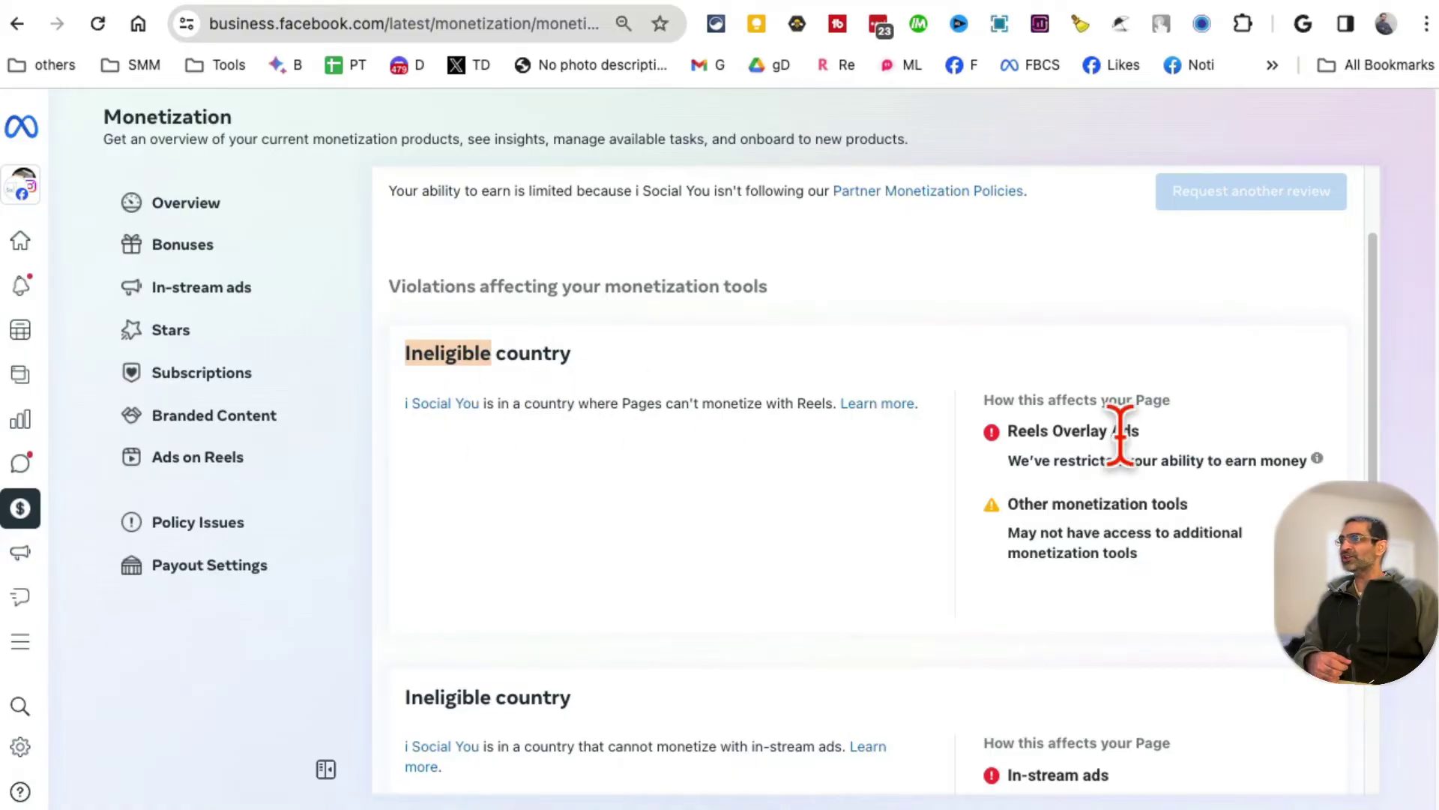
# Step: Highlight the Reels Overlay Ads heading and review the in-stream ads and Performance bonus violations
pyautogui.moveTo(1141, 431); pyautogui.dragTo(1019, 431)
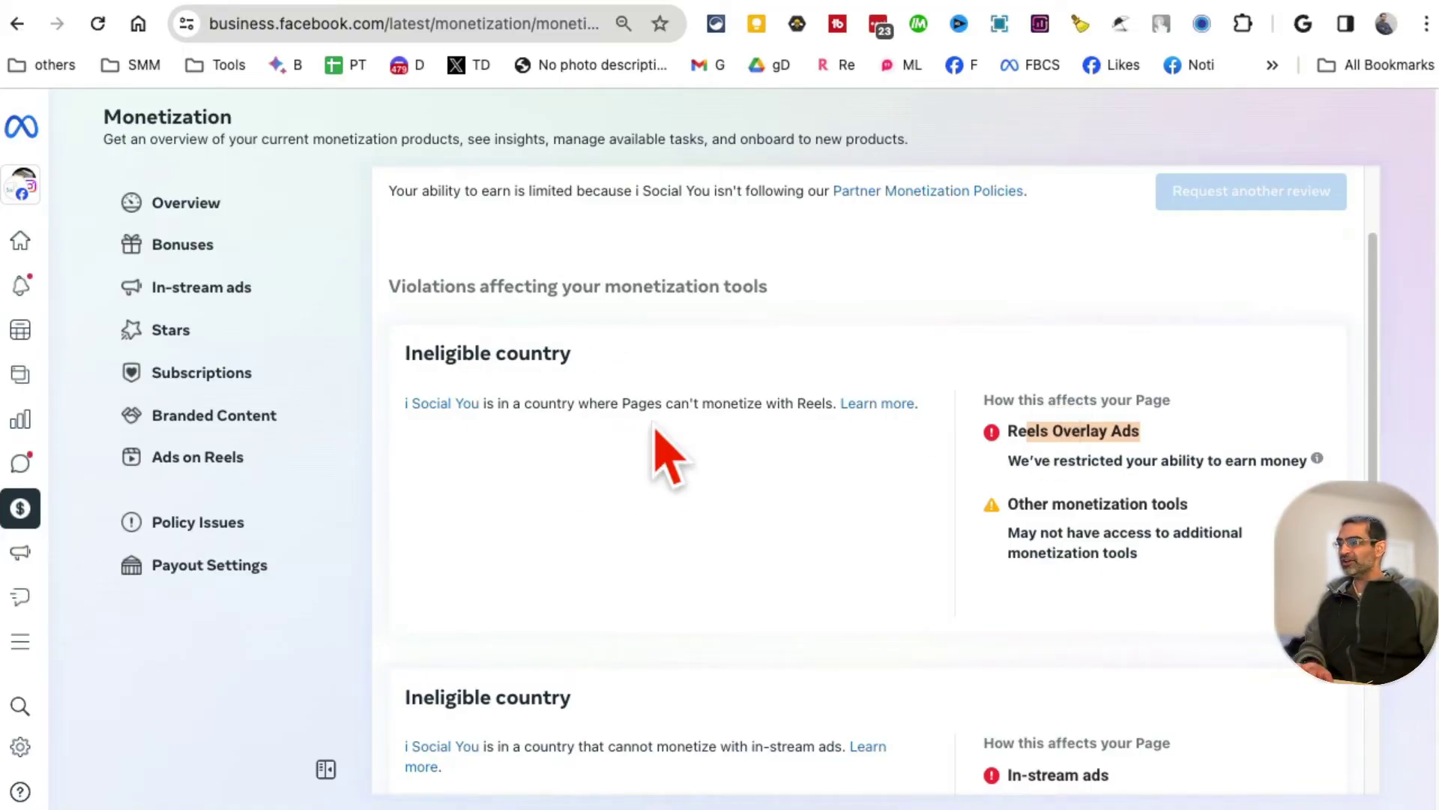
pyautogui.click(1014, 450)
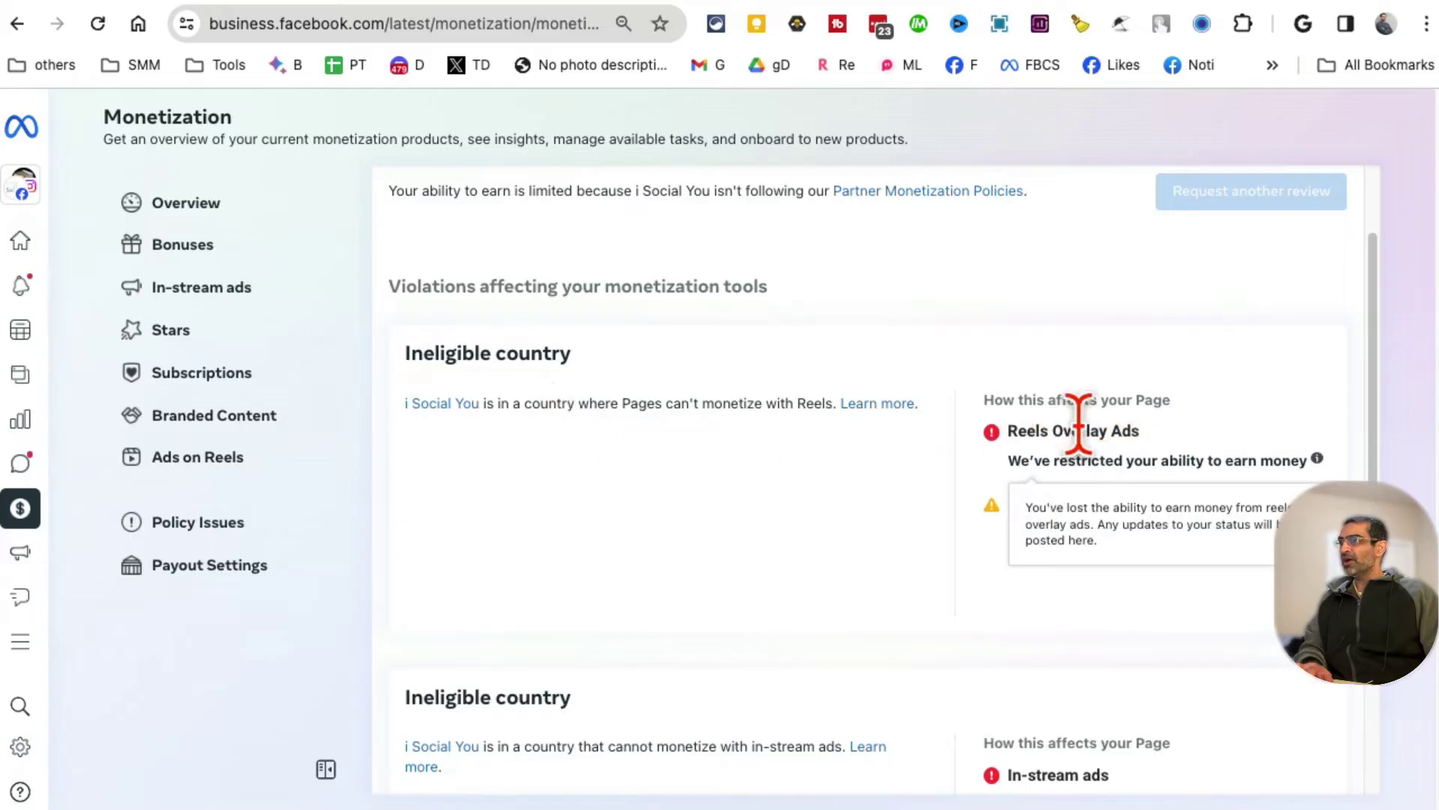
pyautogui.moveTo(1052, 431); pyautogui.dragTo(1149, 440)
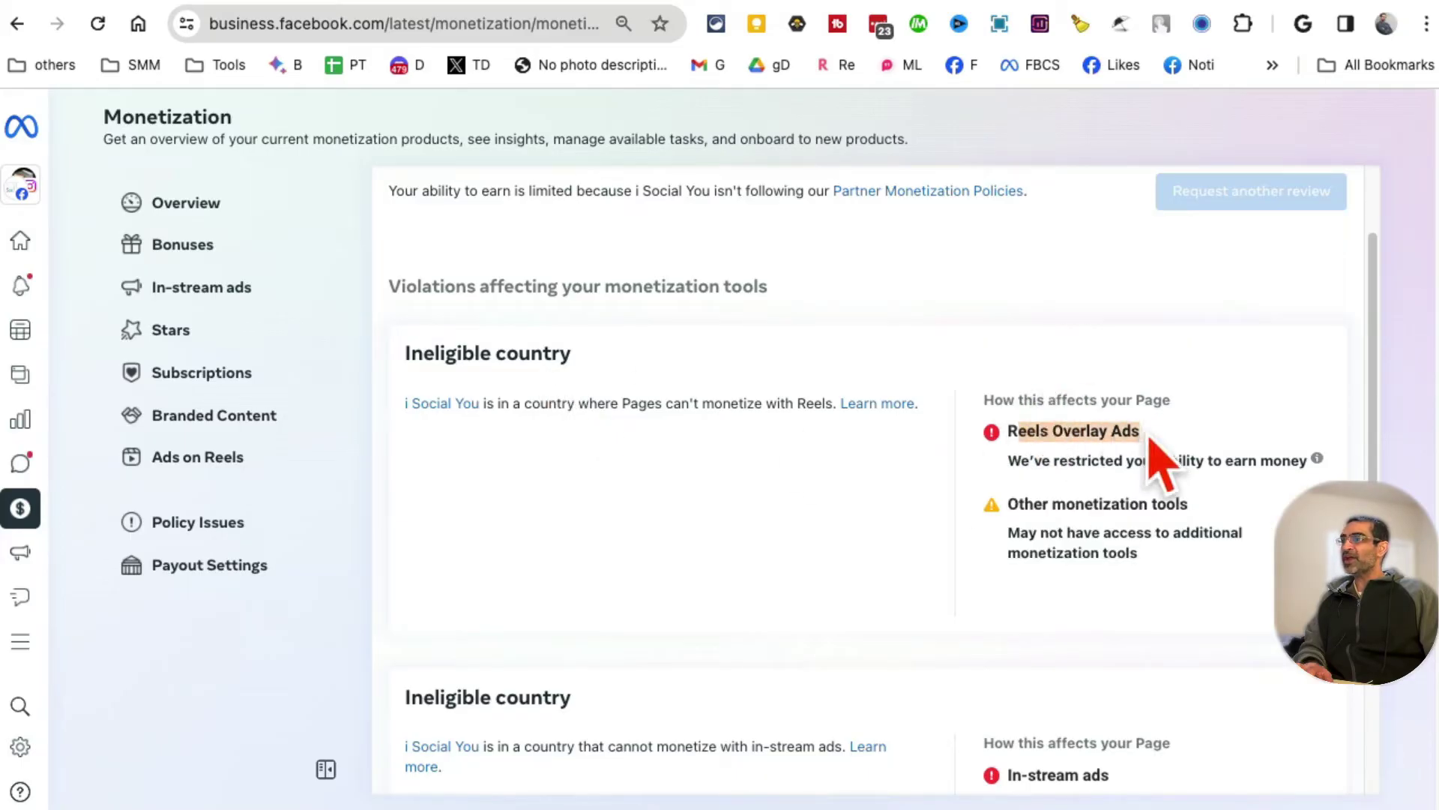
pyautogui.scroll(-3, 937, 392)
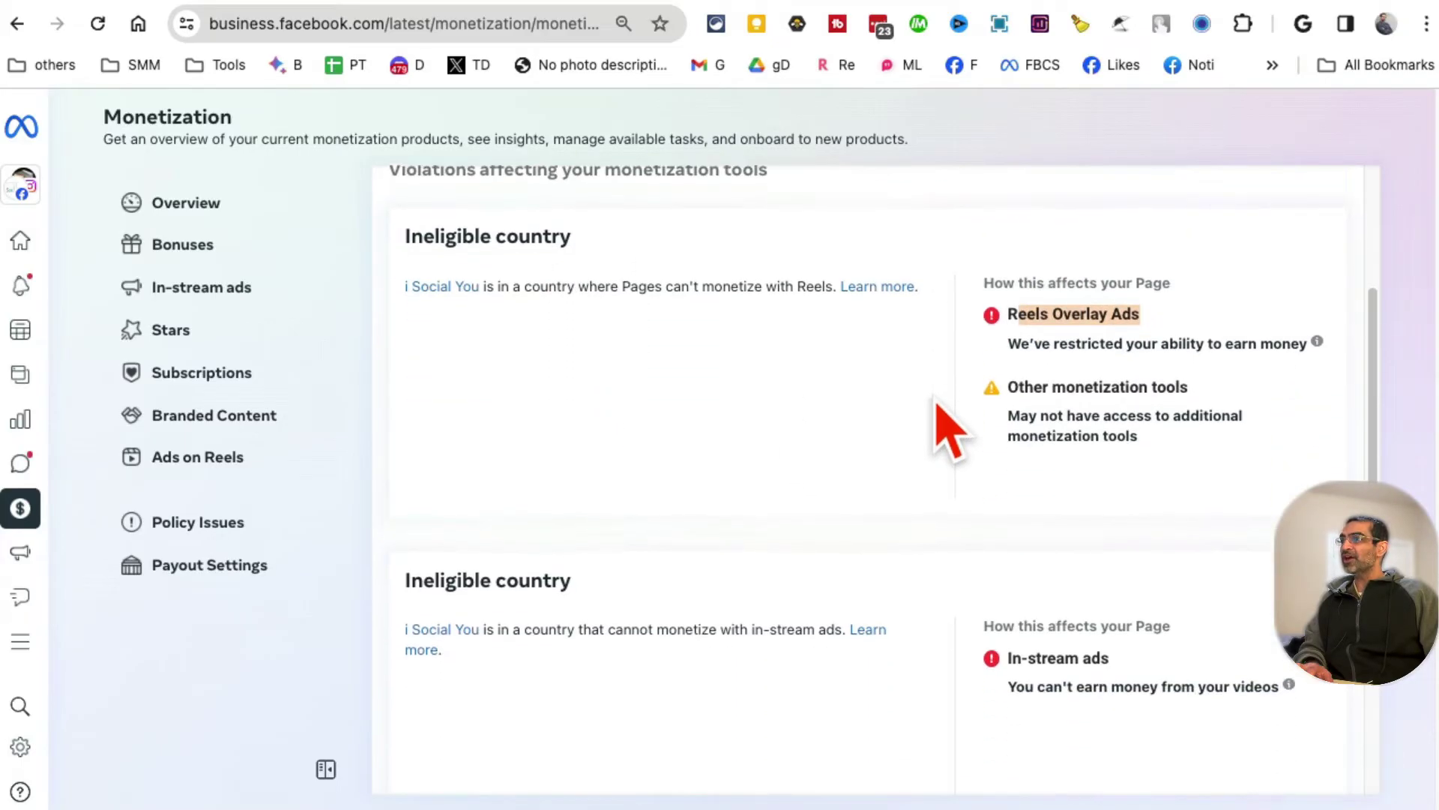
pyautogui.scroll(-3, 779, 369)
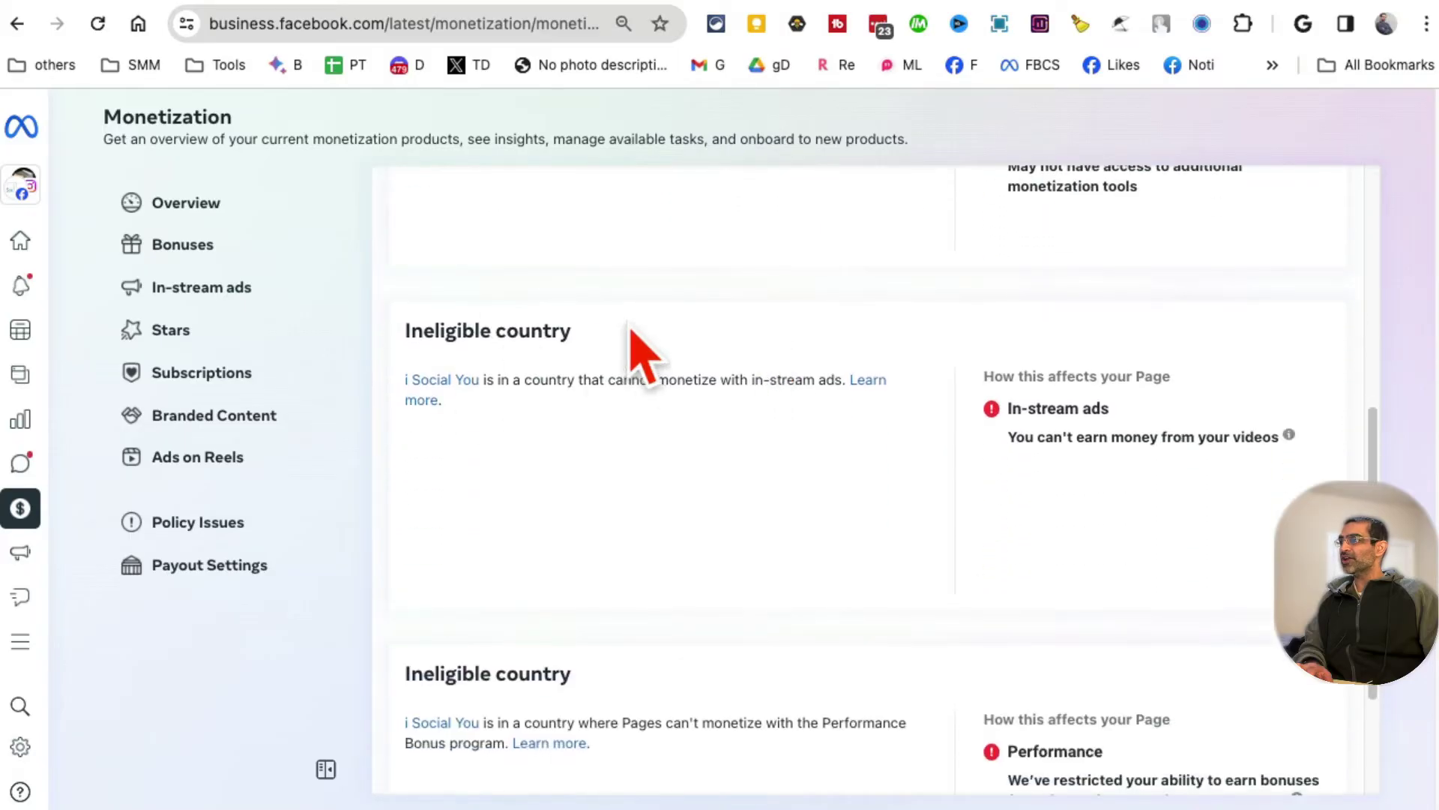
pyautogui.scroll(-3, 1049, 378)
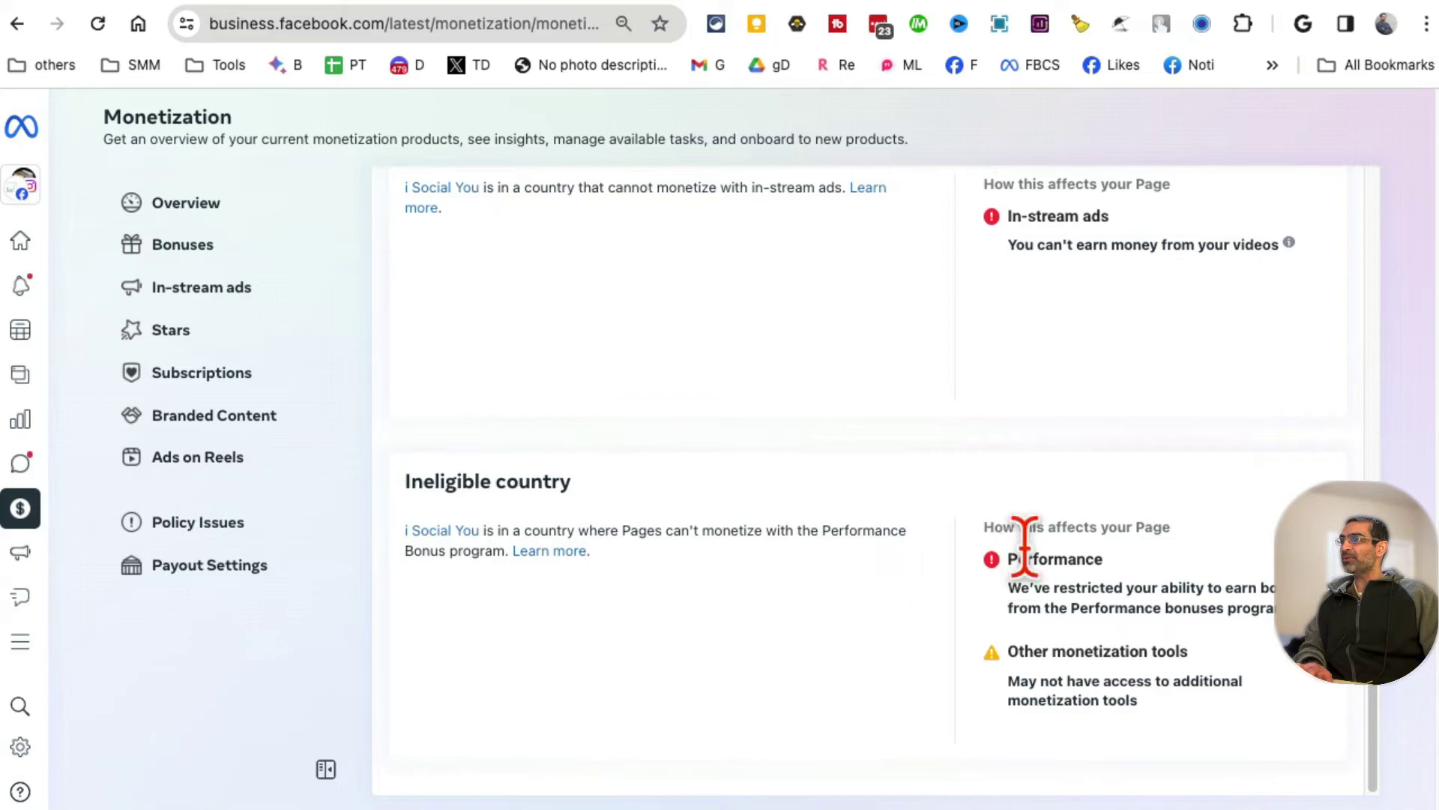
pyautogui.scroll(10, 834, 521)
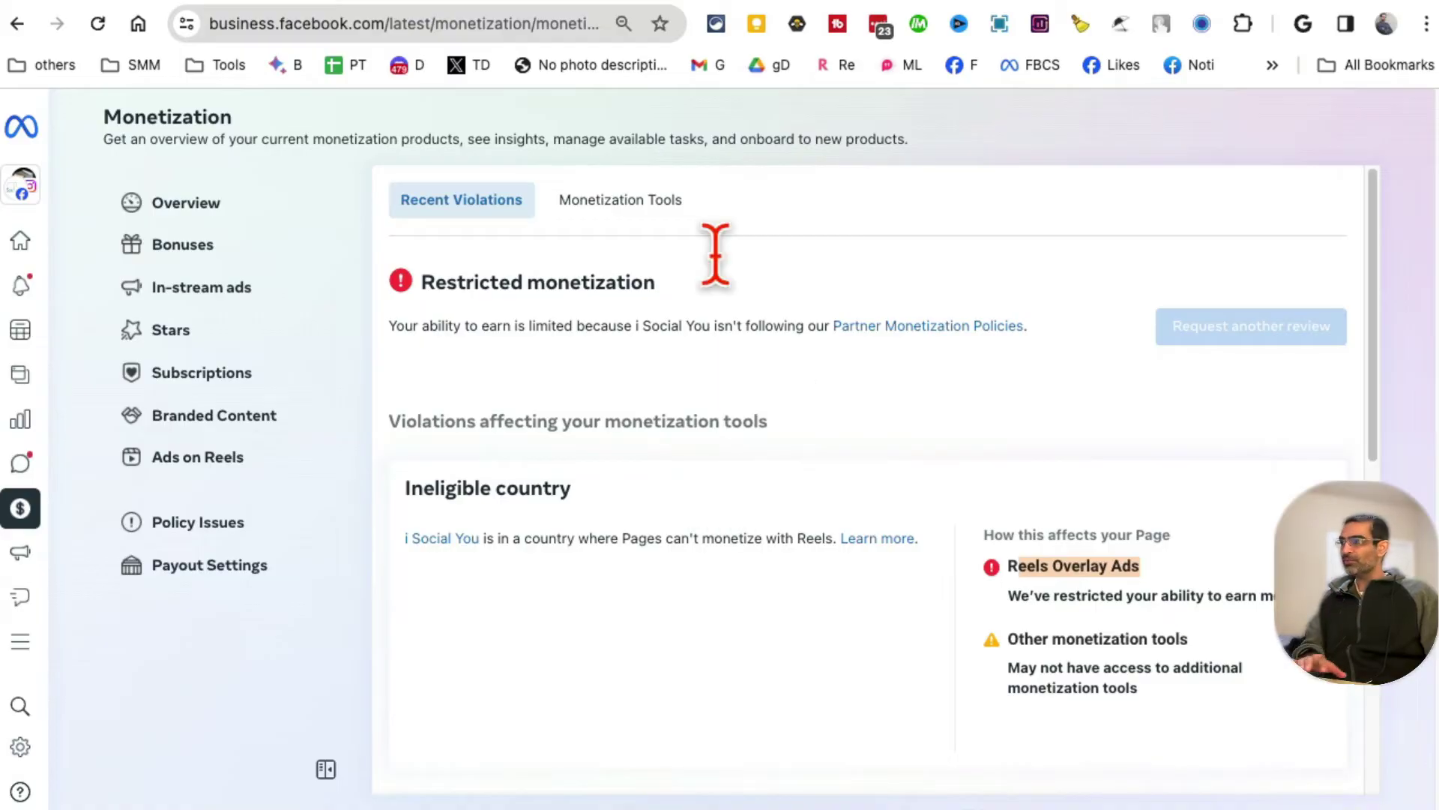
pyautogui.click(630, 209)
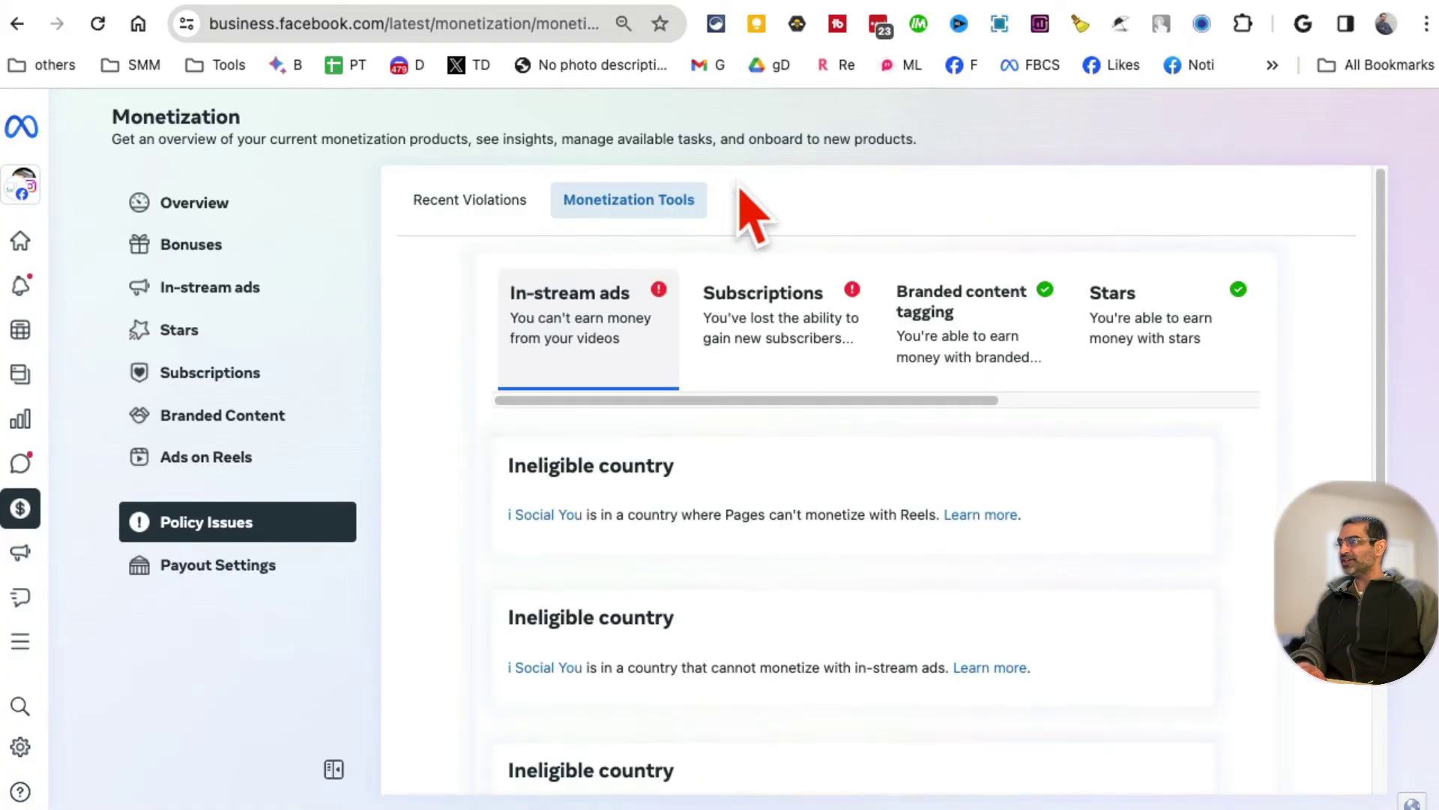
pyautogui.hscroll(10, 847, 397)
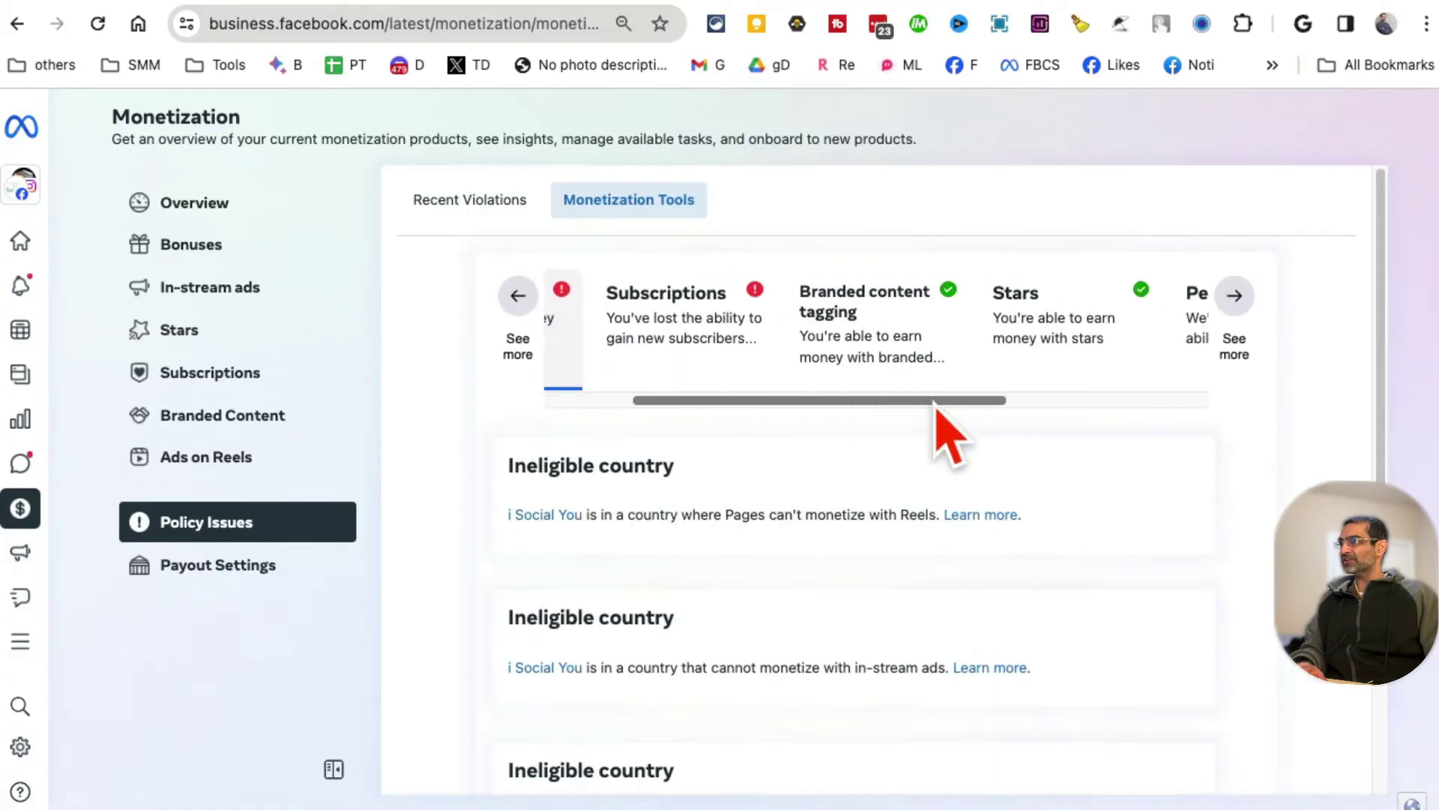
pyautogui.moveTo(1108, 412); pyautogui.dragTo(620, 428)
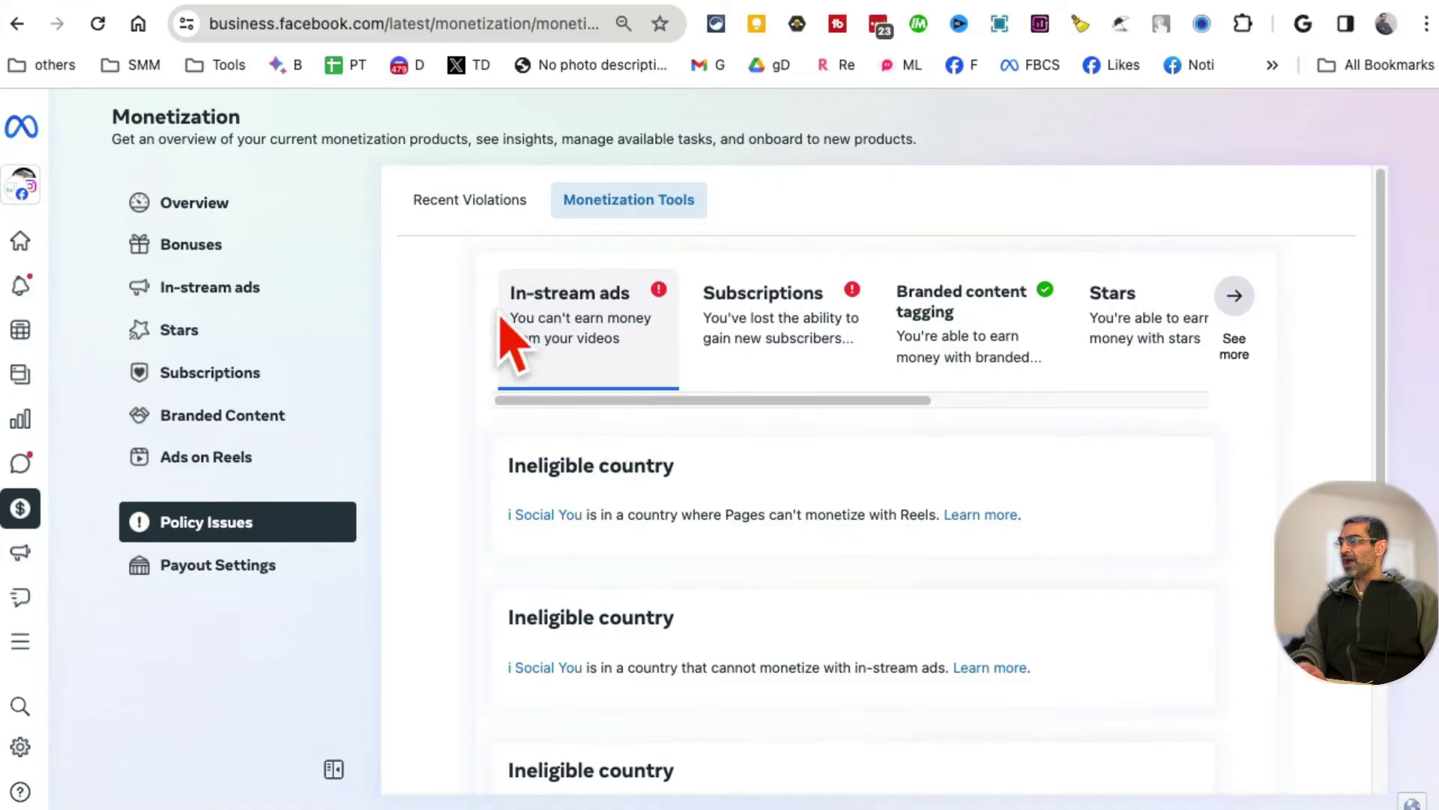
pyautogui.scroll(-4, 793, 633)
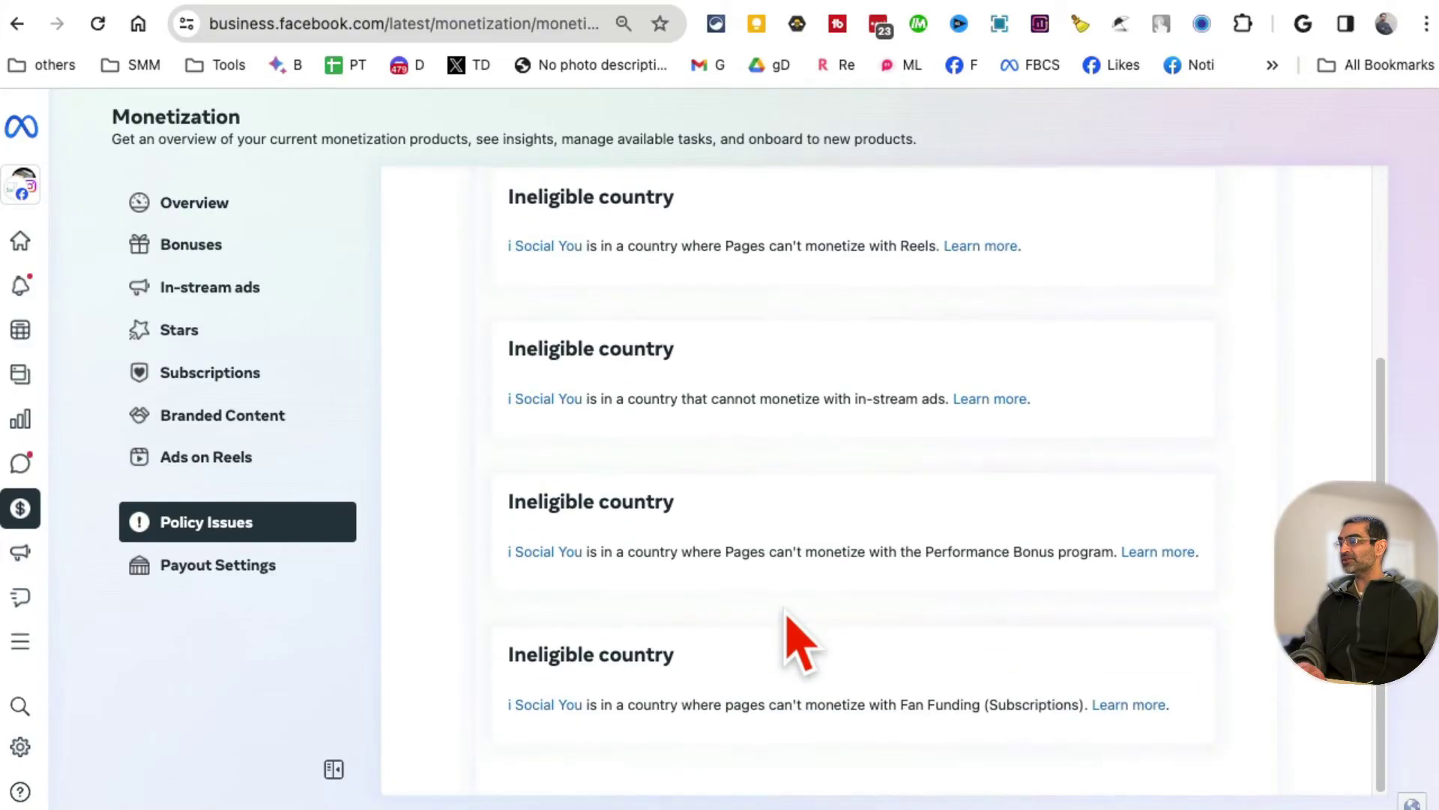
pyautogui.scroll(4, 967, 641)
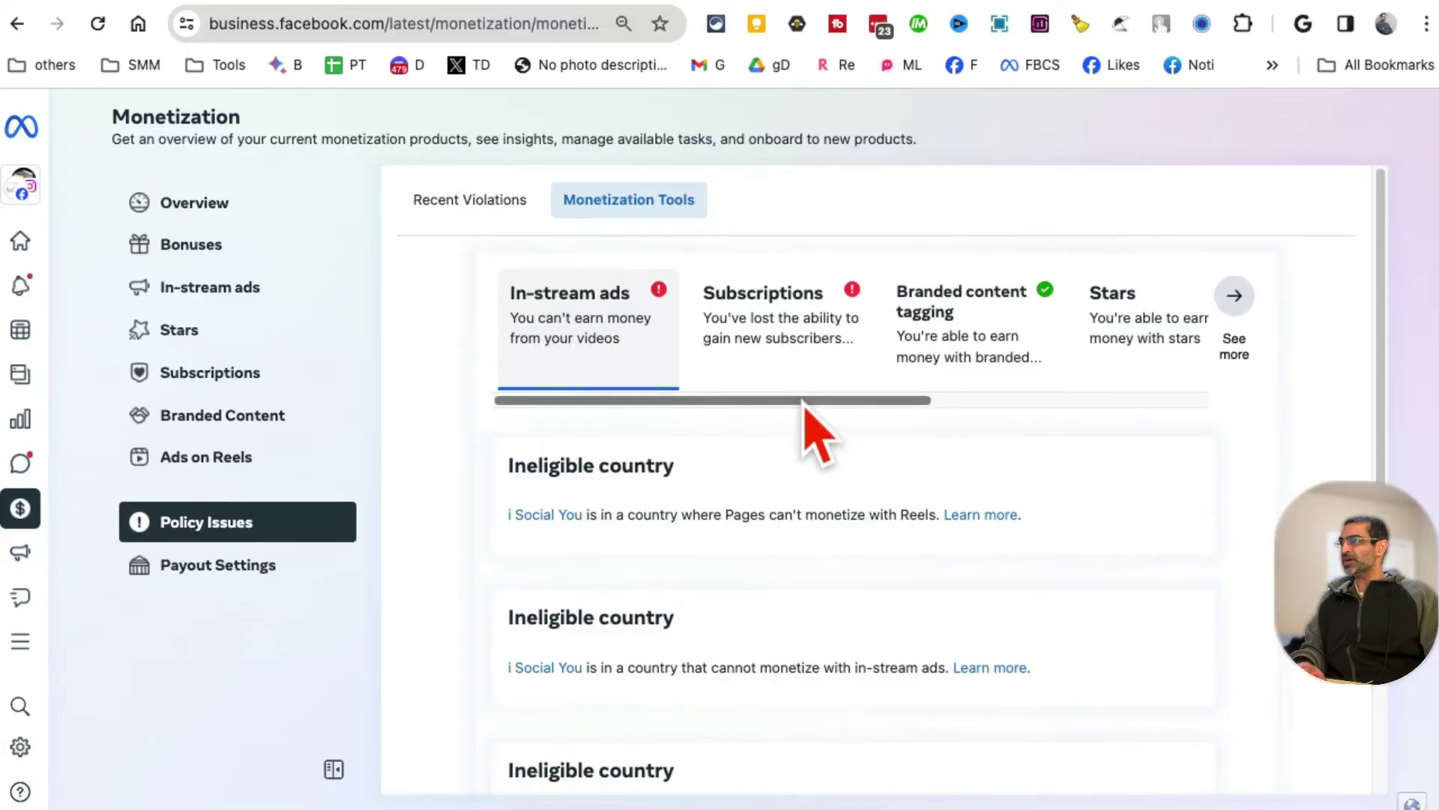
pyautogui.moveTo(804, 403); pyautogui.dragTo(1186, 318)
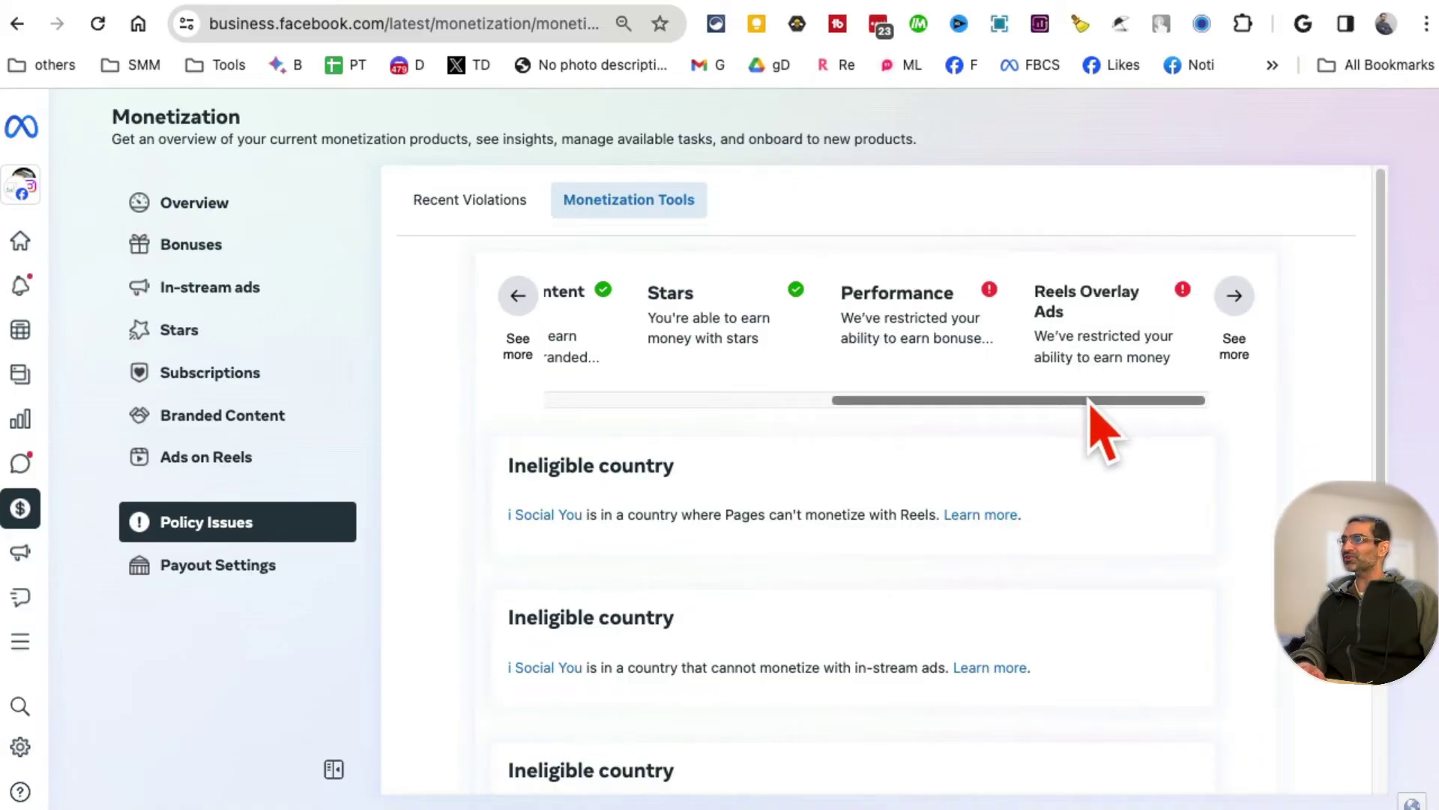
pyautogui.moveTo(1090, 405); pyautogui.dragTo(954, 360)
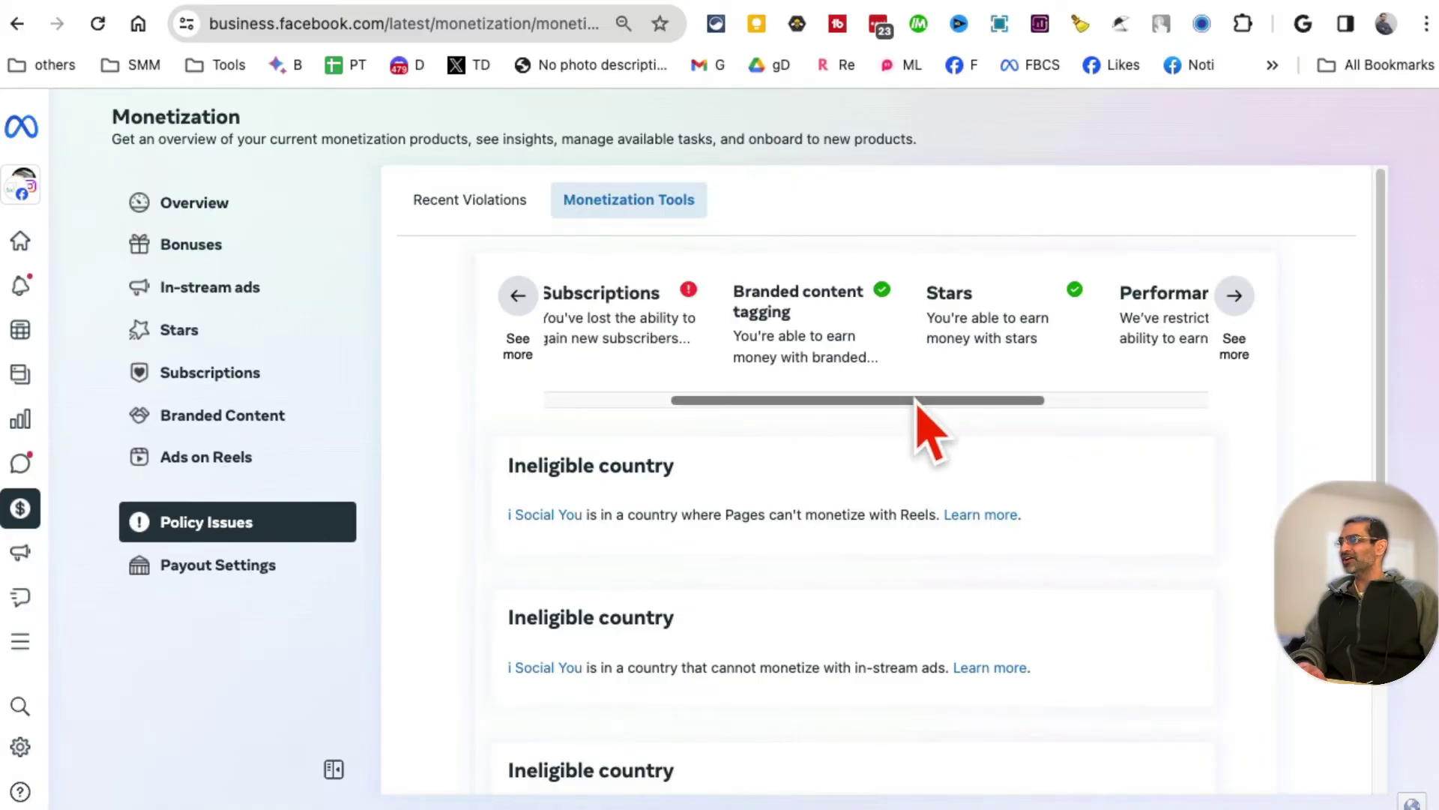
pyautogui.moveTo(916, 405); pyautogui.dragTo(705, 409)
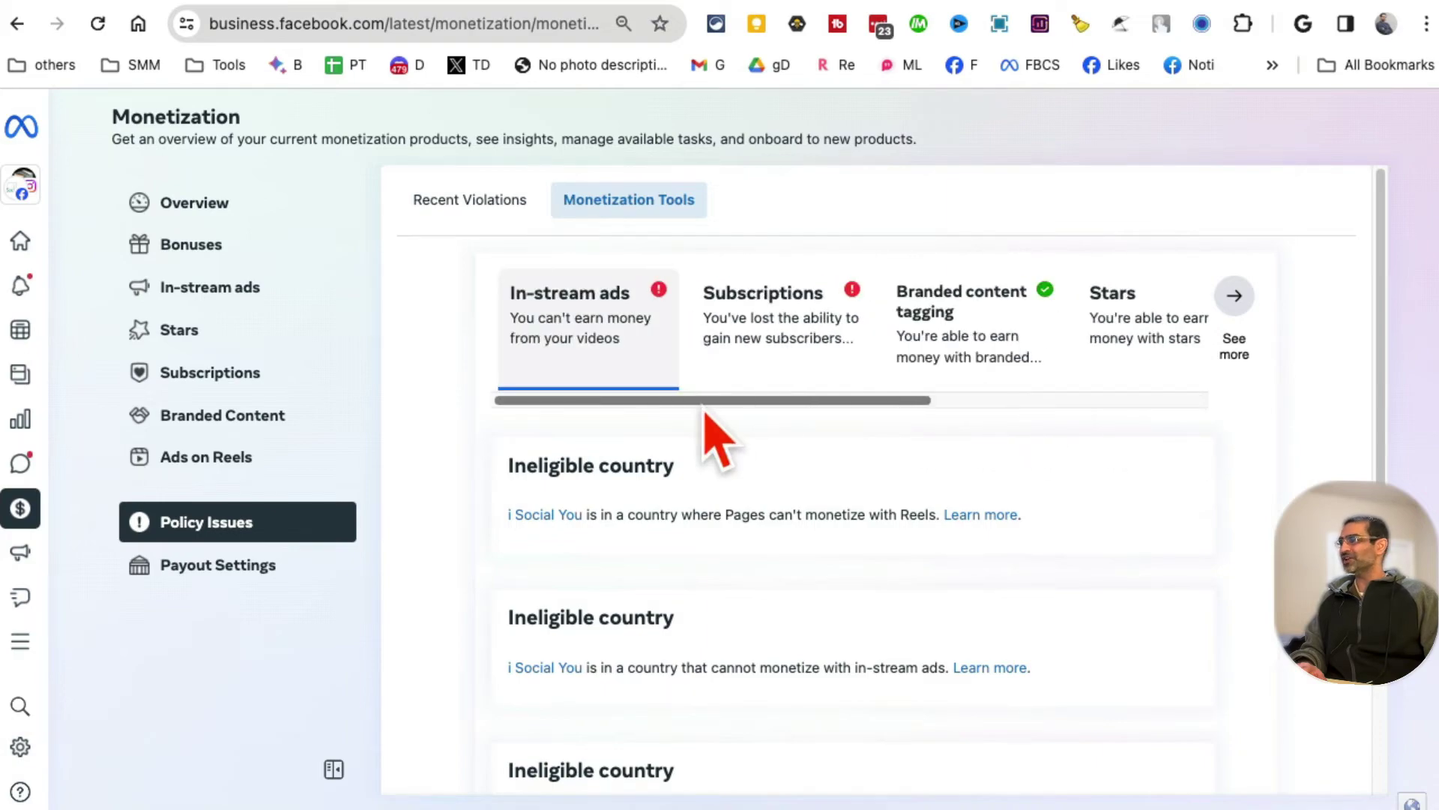
pyautogui.scroll(-4, 1021, 540)
pyautogui.scroll(5, 1027, 555)
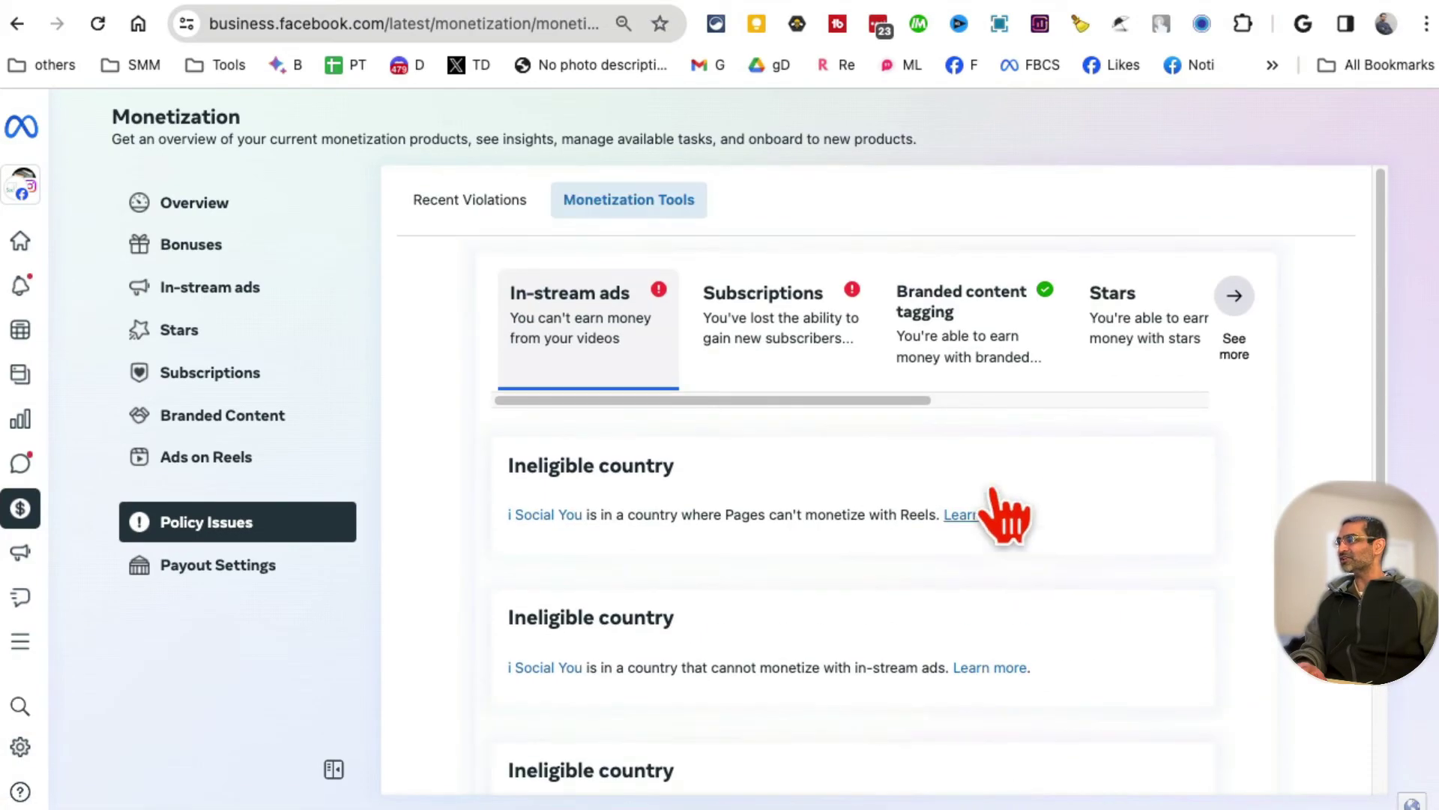
pyautogui.click(424, 208)
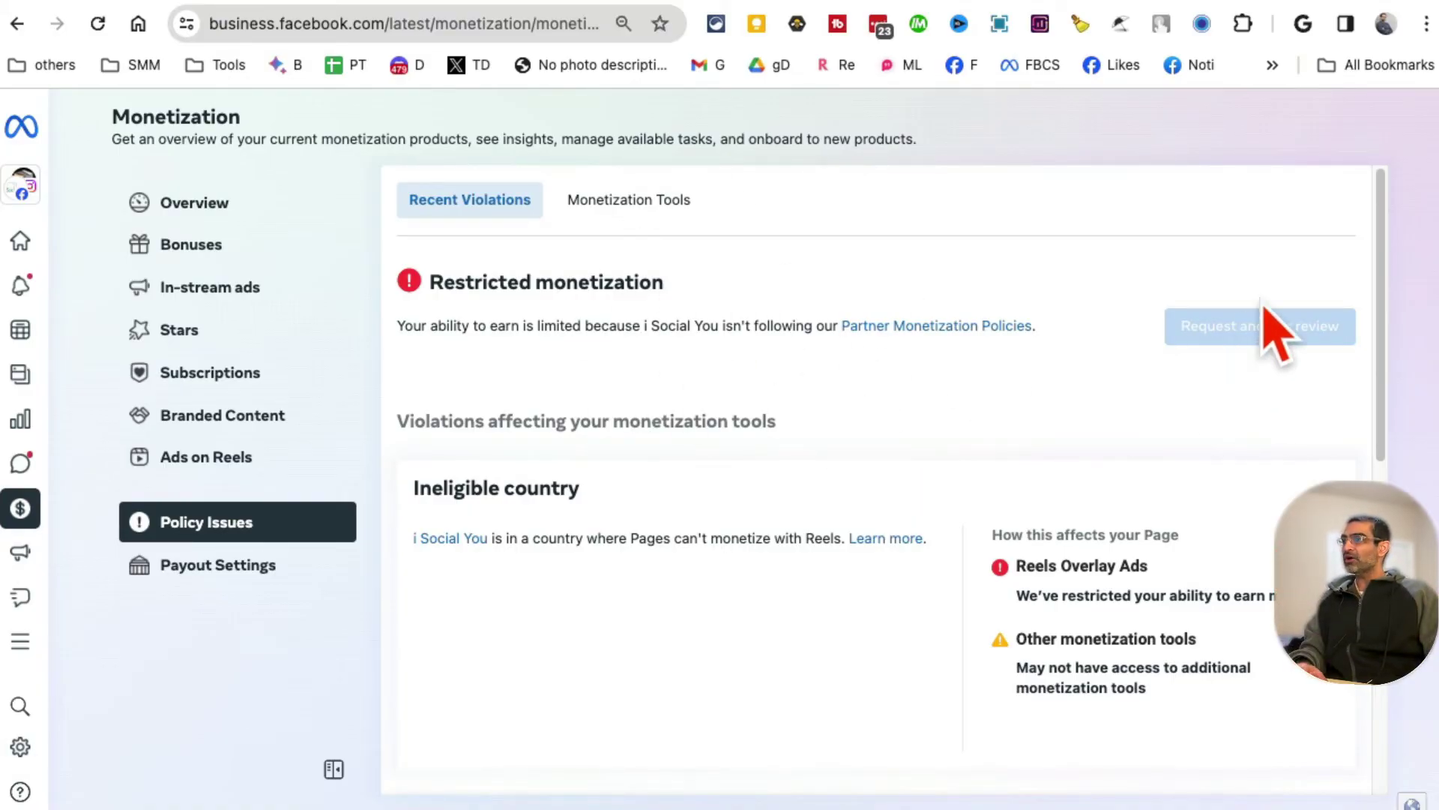
pyautogui.moveTo(1264, 315)
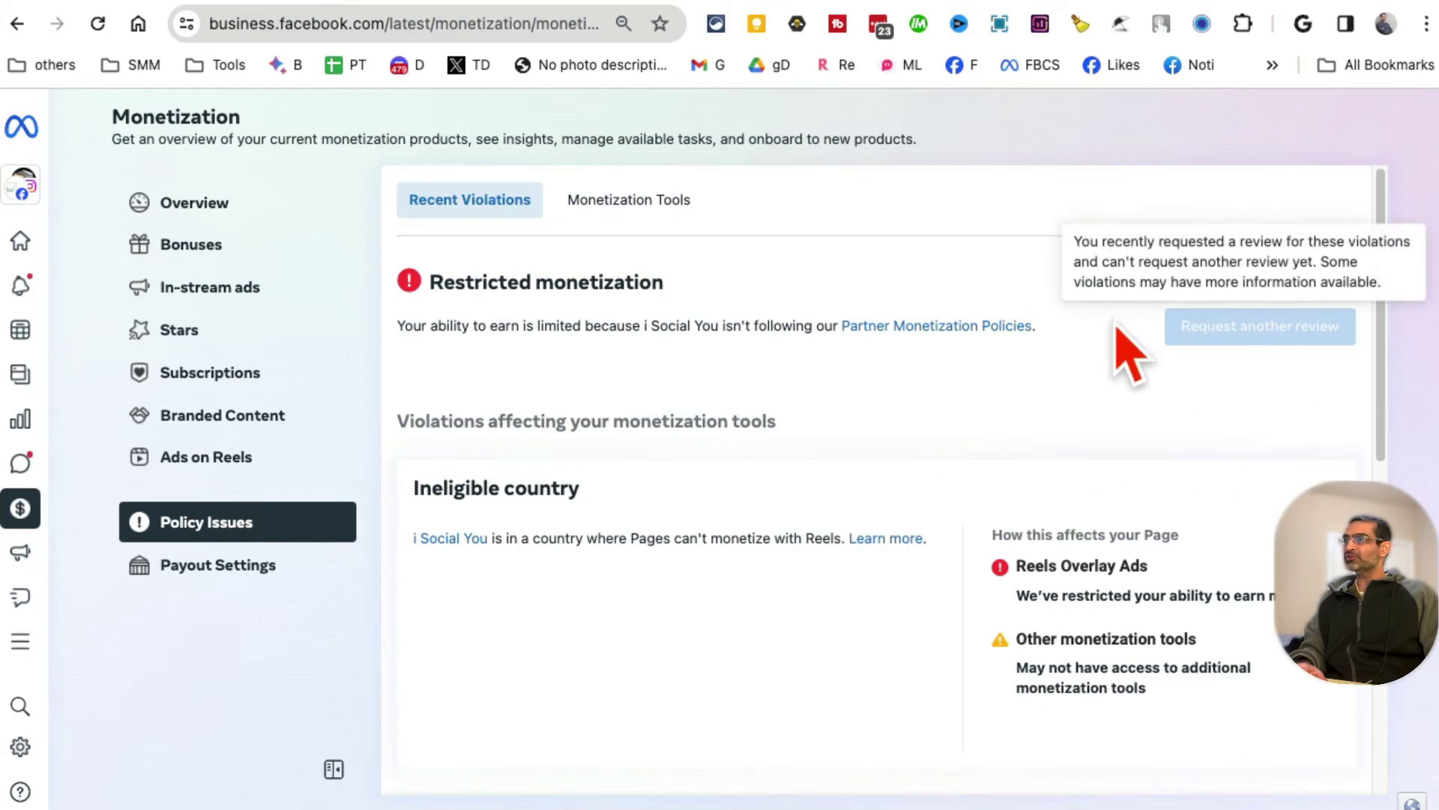
pyautogui.scroll(-5, 866, 429)
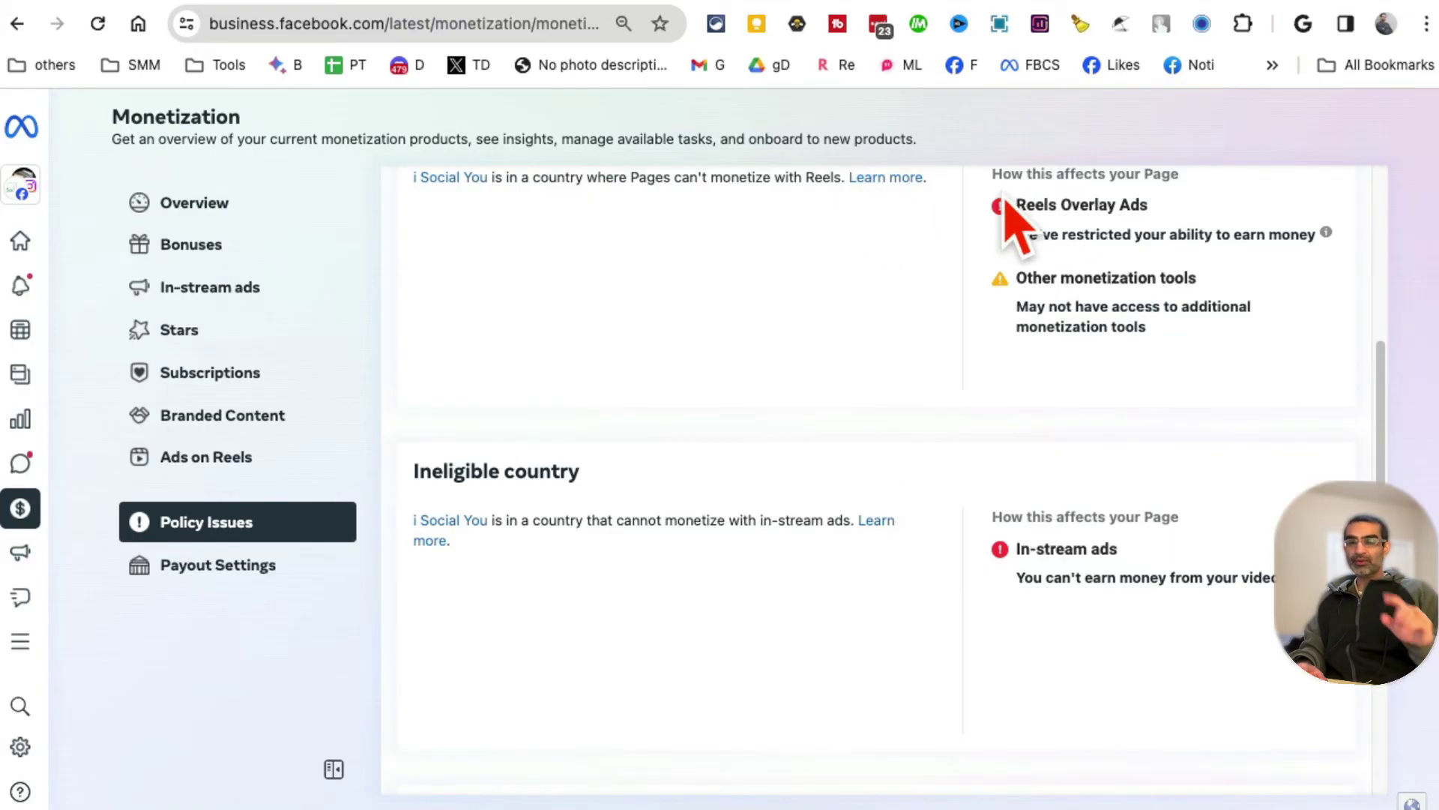
pyautogui.scroll(3, 622, 364)
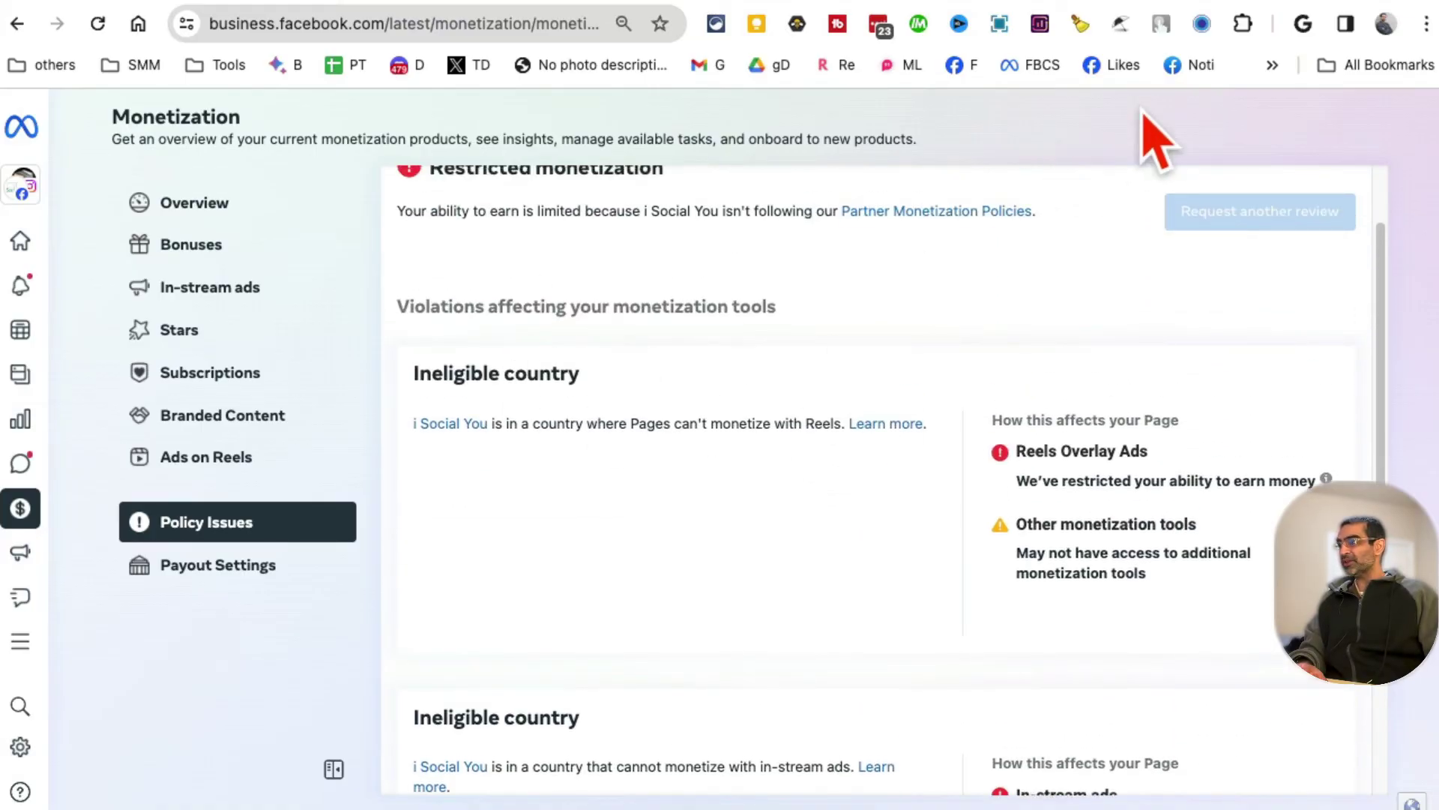
# Step: Return to the facebook.com/isocialyou tab and scroll the feed down to the Jan 15 AI business-name-generator Reel
pyautogui.click(1167, 21)
pyautogui.scroll(-10, 970, 411)
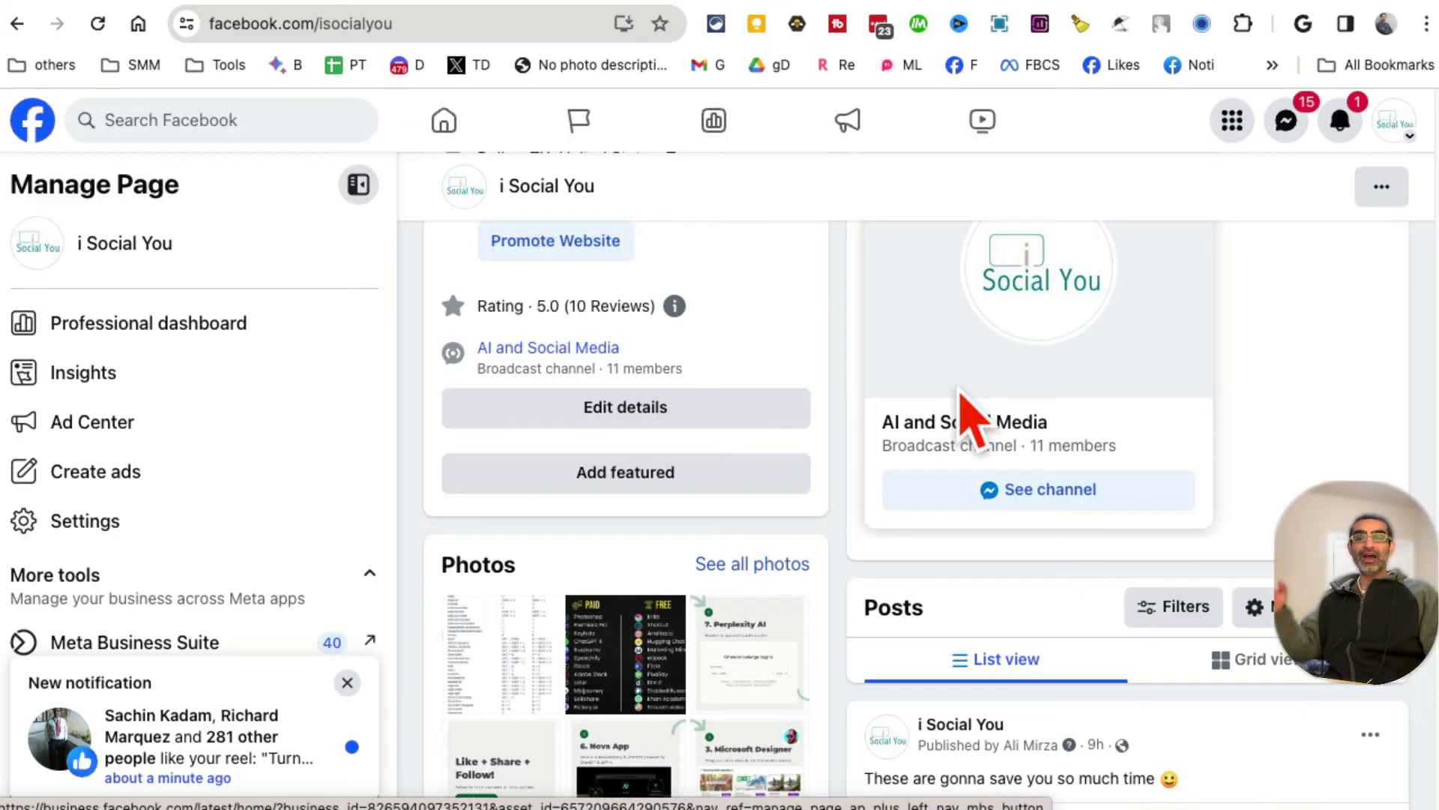
pyautogui.scroll(-4, 961, 392)
pyautogui.scroll(-10, 964, 401)
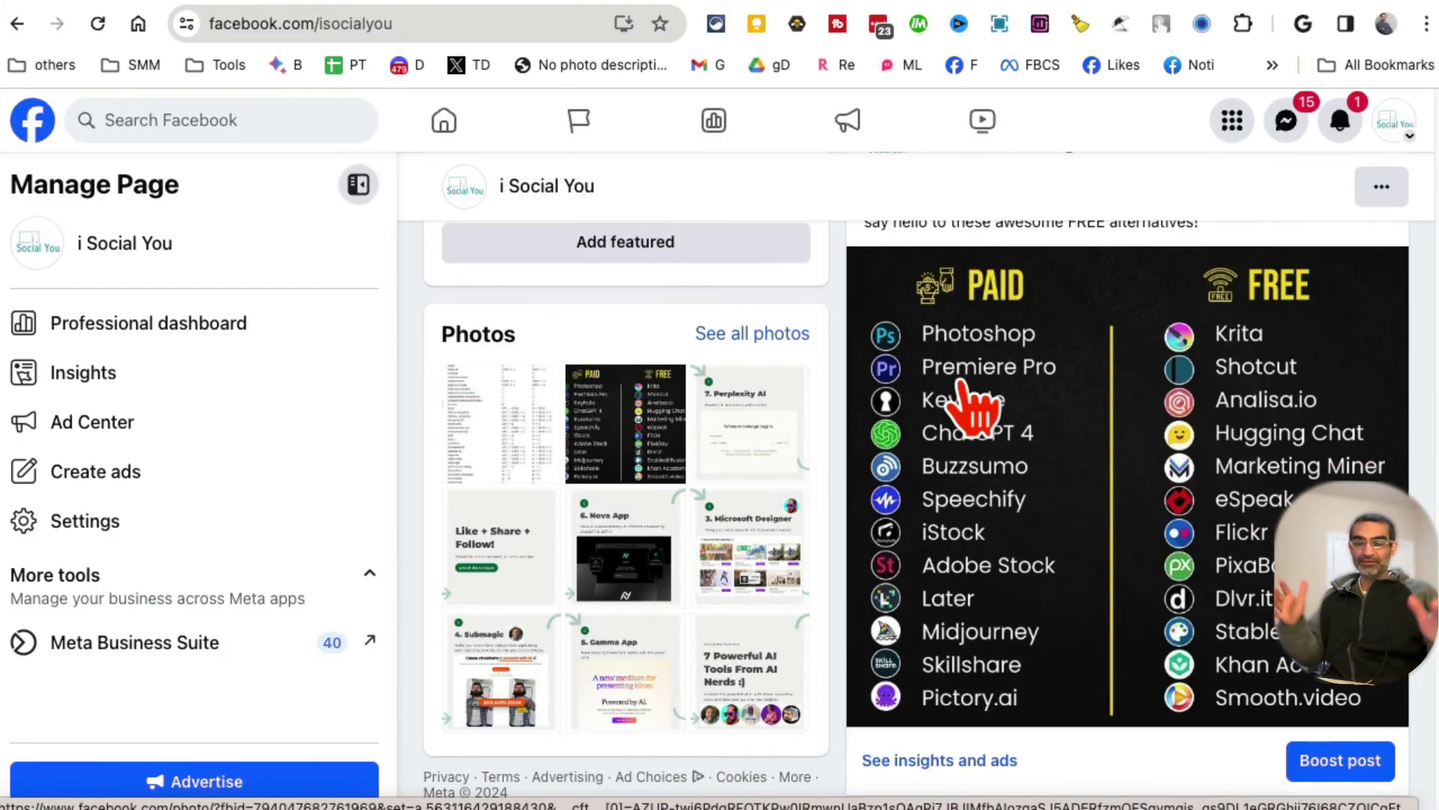
pyautogui.scroll(-10, 975, 408)
pyautogui.moveTo(974, 420)
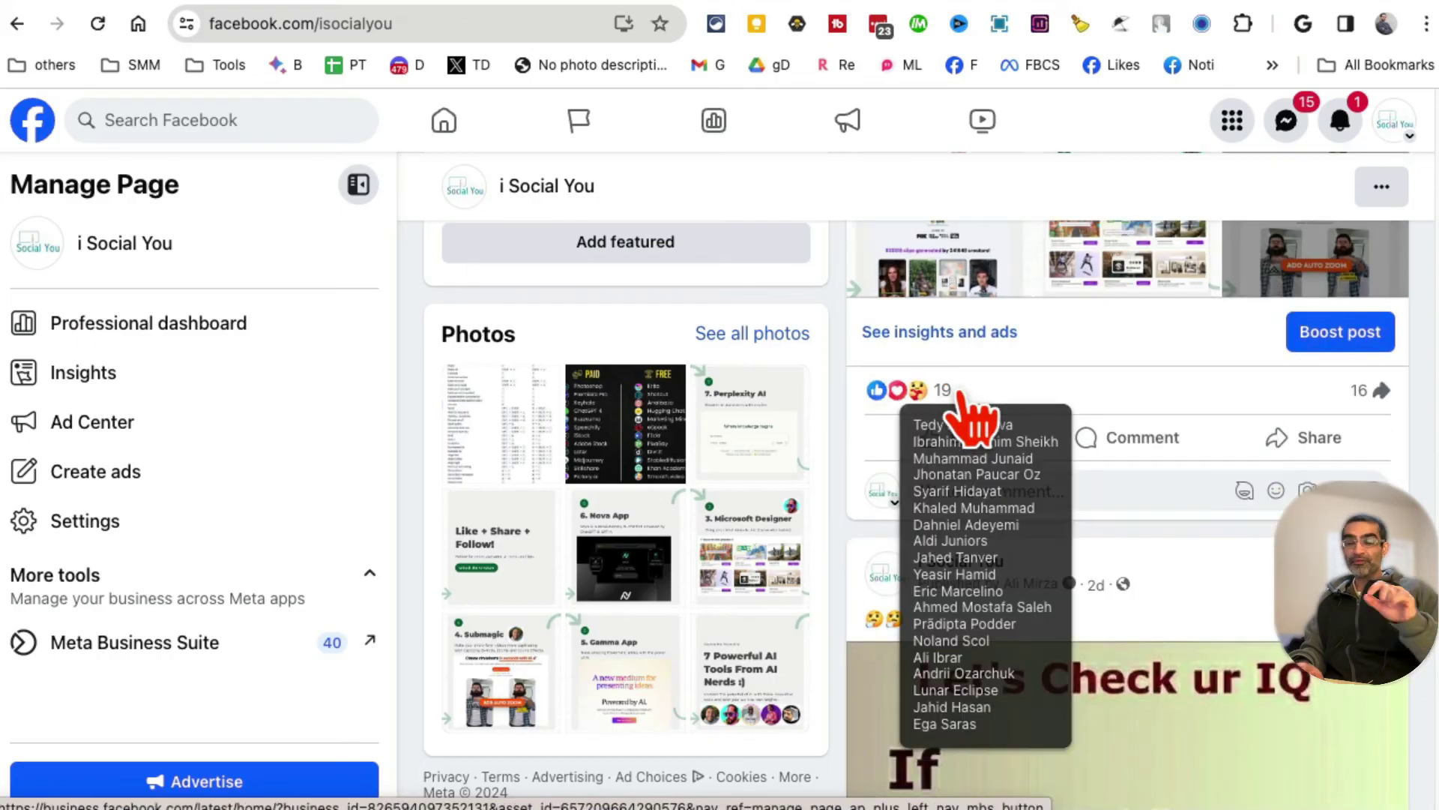
pyautogui.scroll(-8, 963, 438)
pyautogui.scroll(-10, 955, 442)
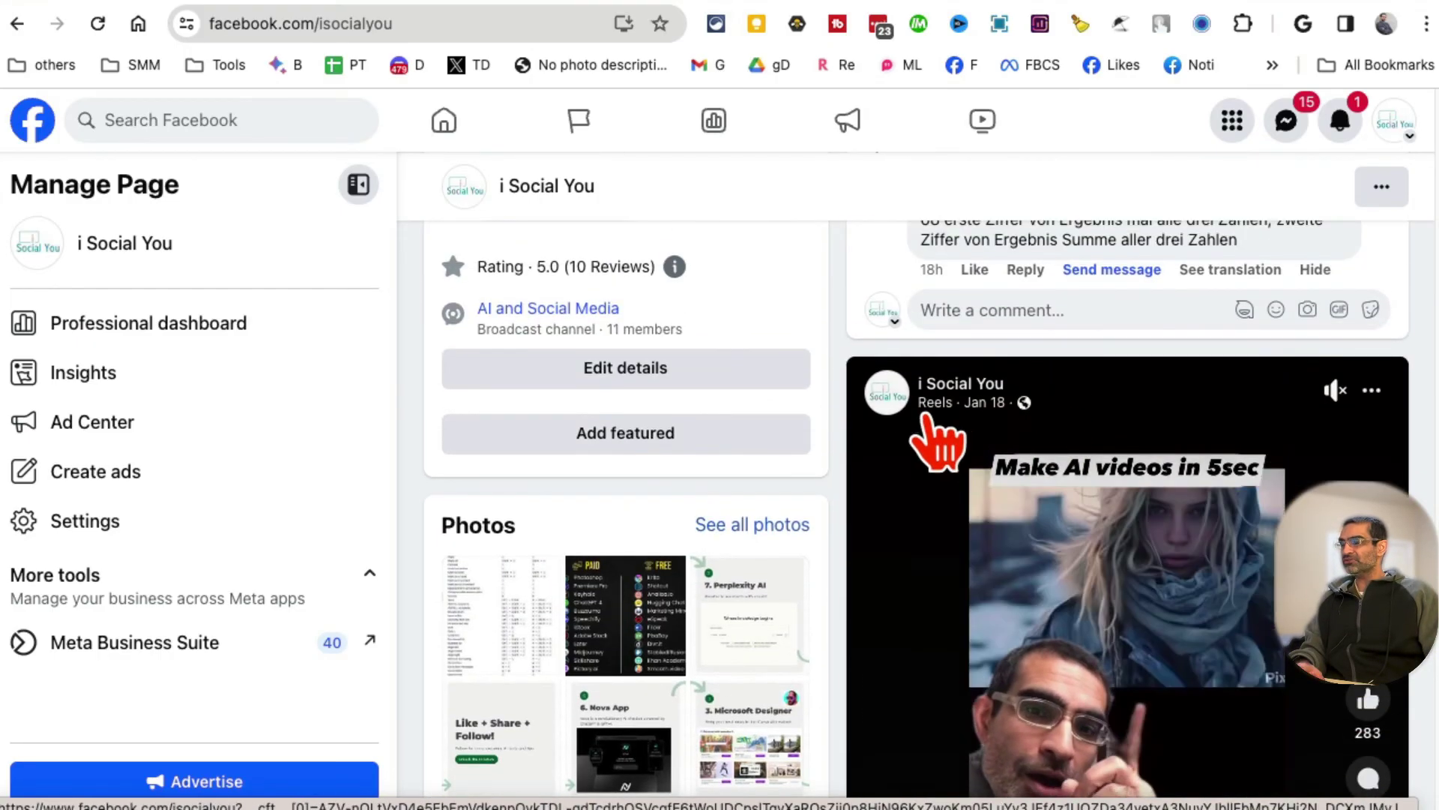
pyautogui.scroll(-6, 1086, 472)
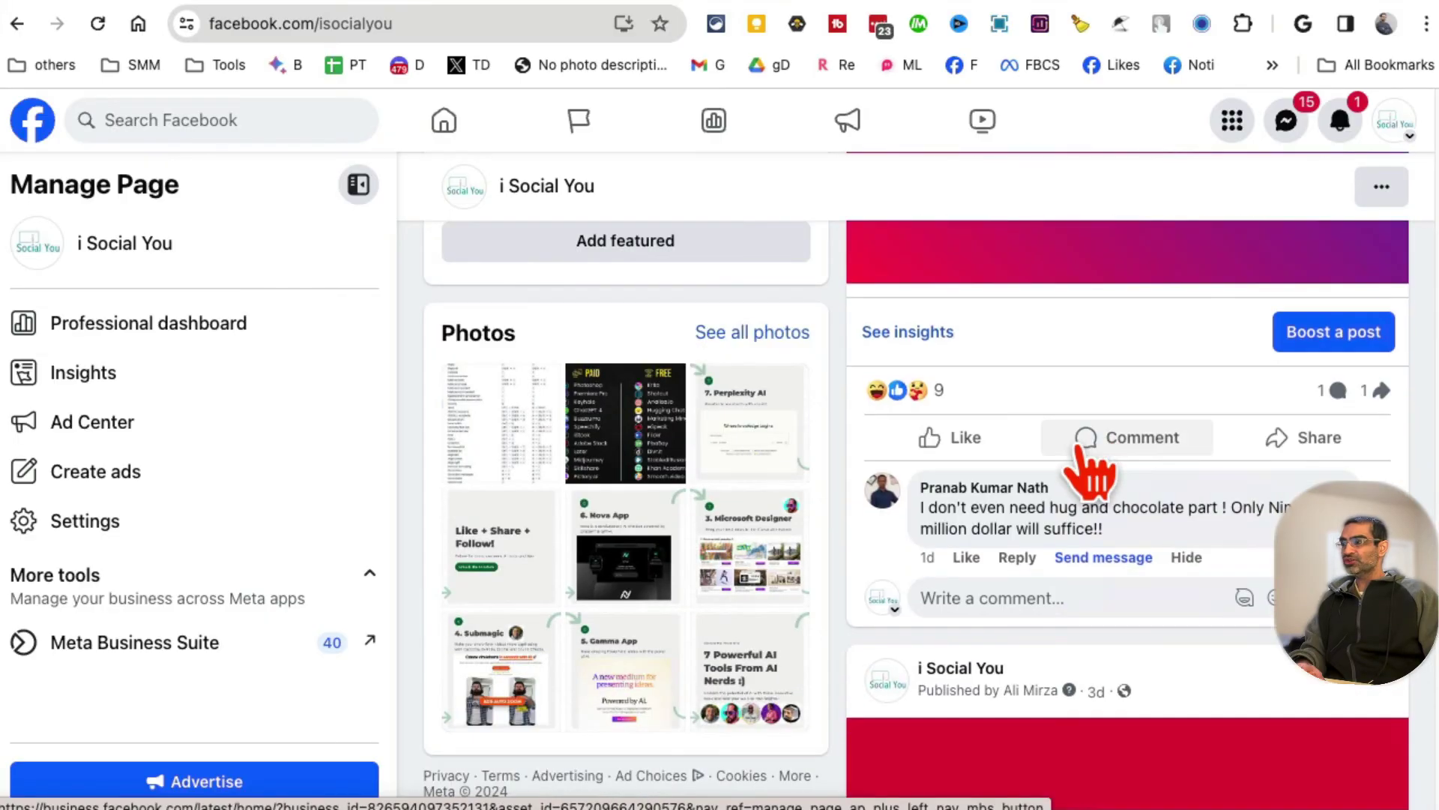
pyautogui.scroll(-8, 1090, 471)
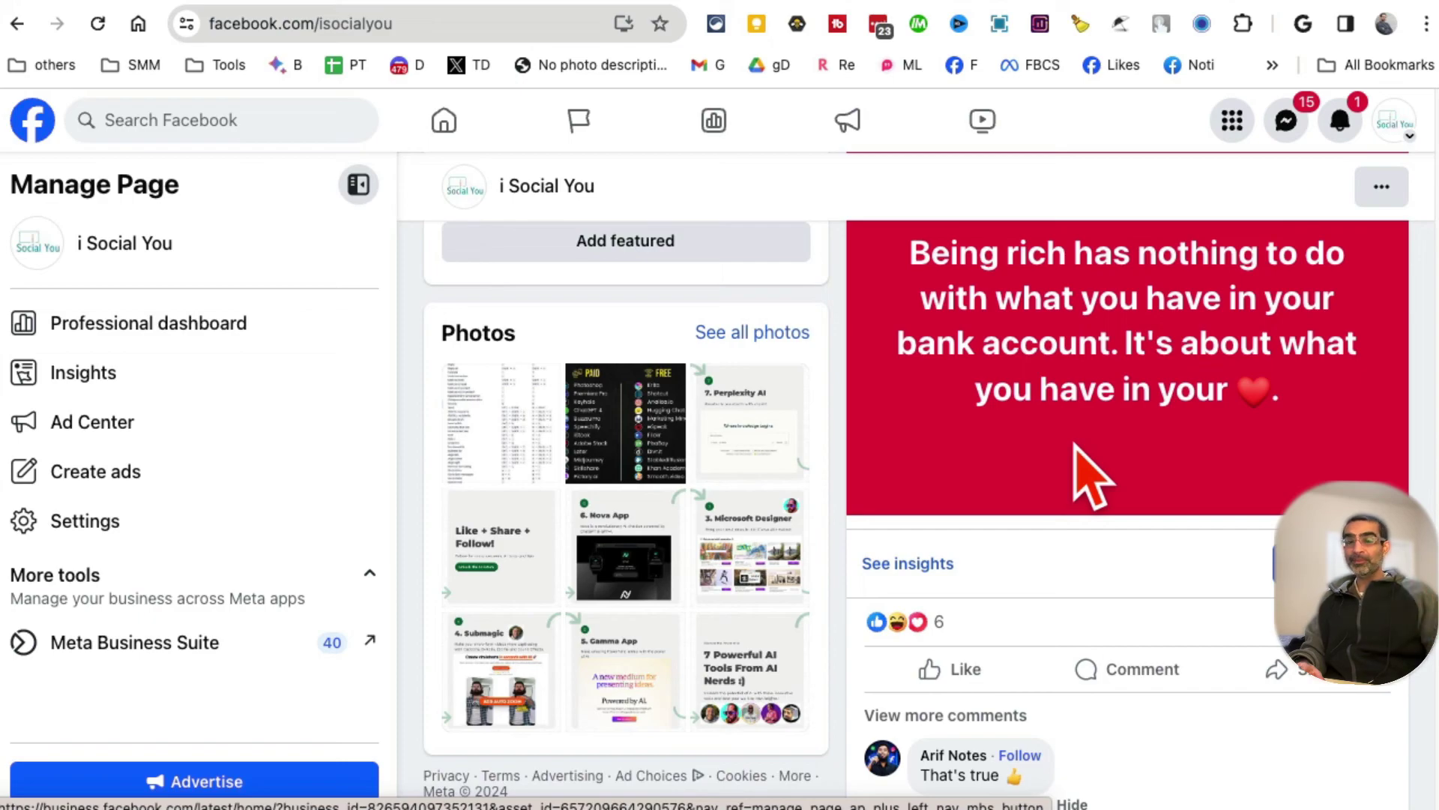
pyautogui.scroll(-12, 1090, 478)
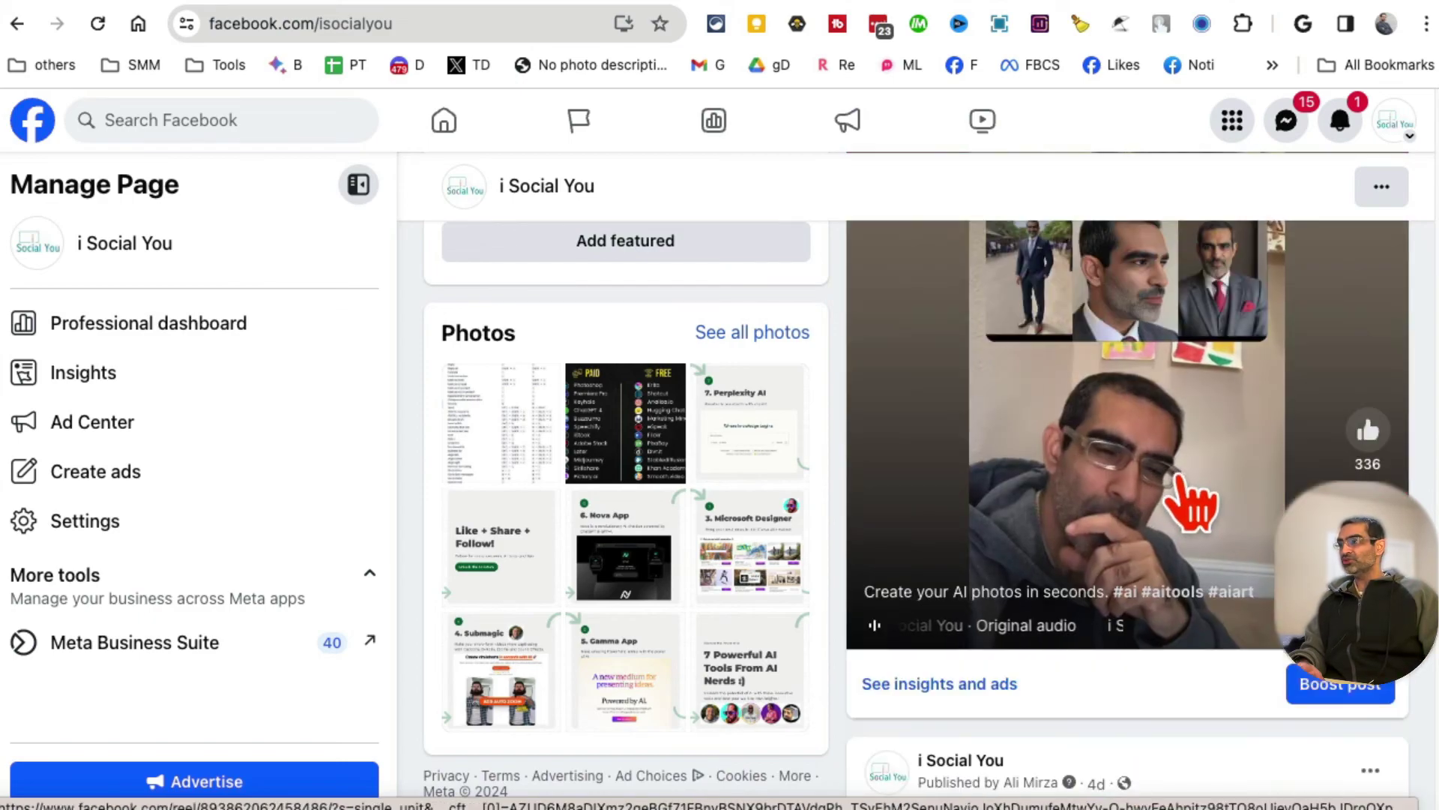
pyautogui.scroll(-15, 1203, 487)
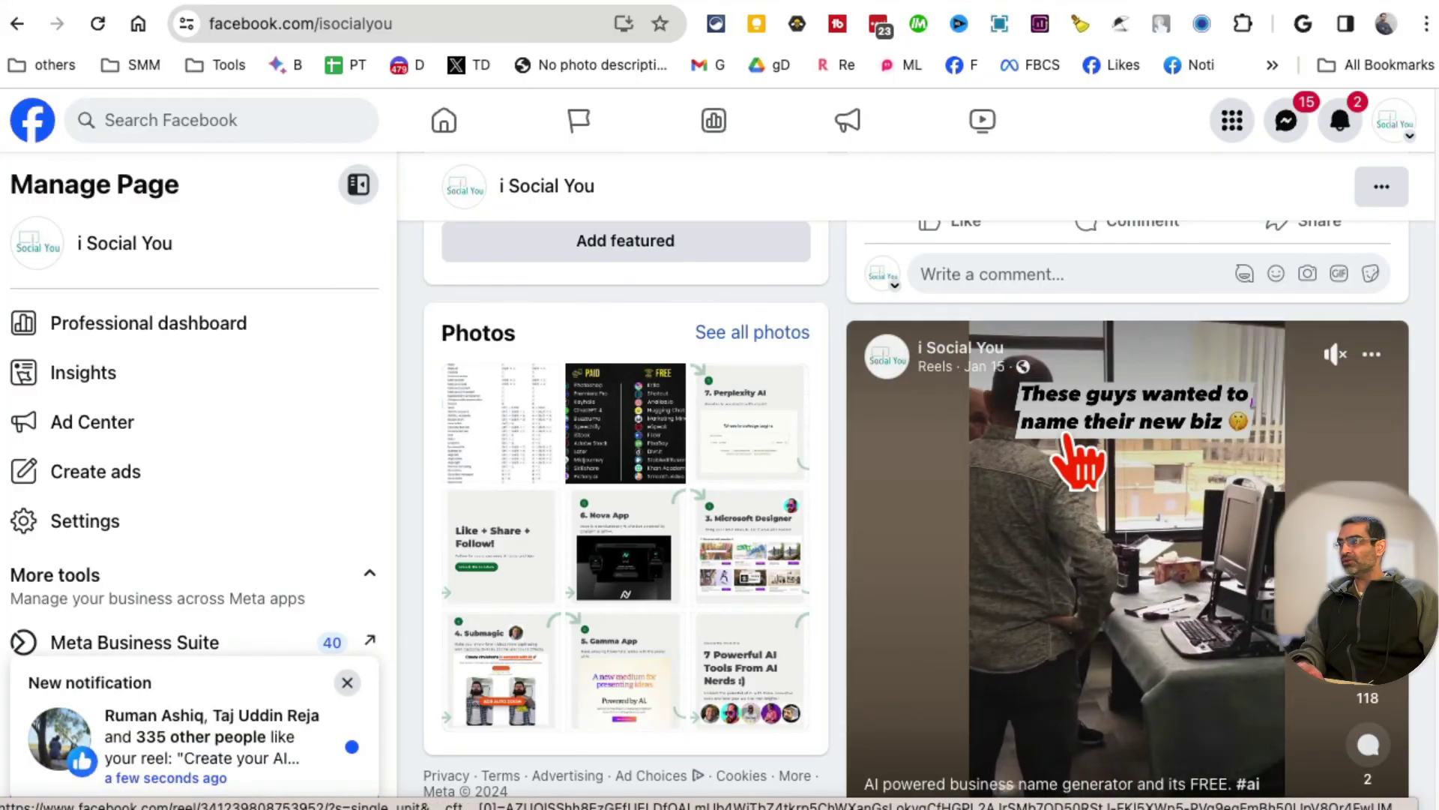
pyautogui.scroll(-1, 1064, 436)
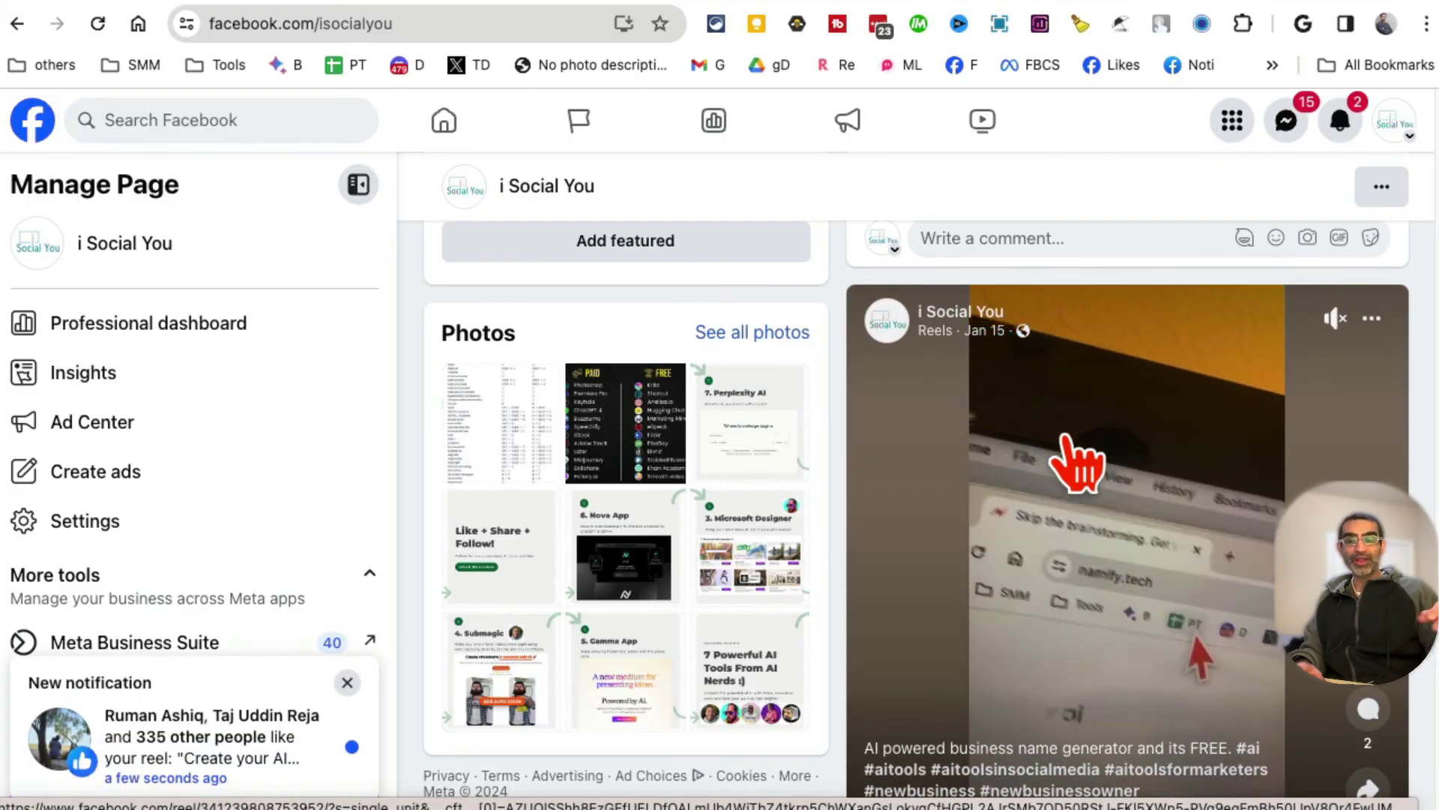